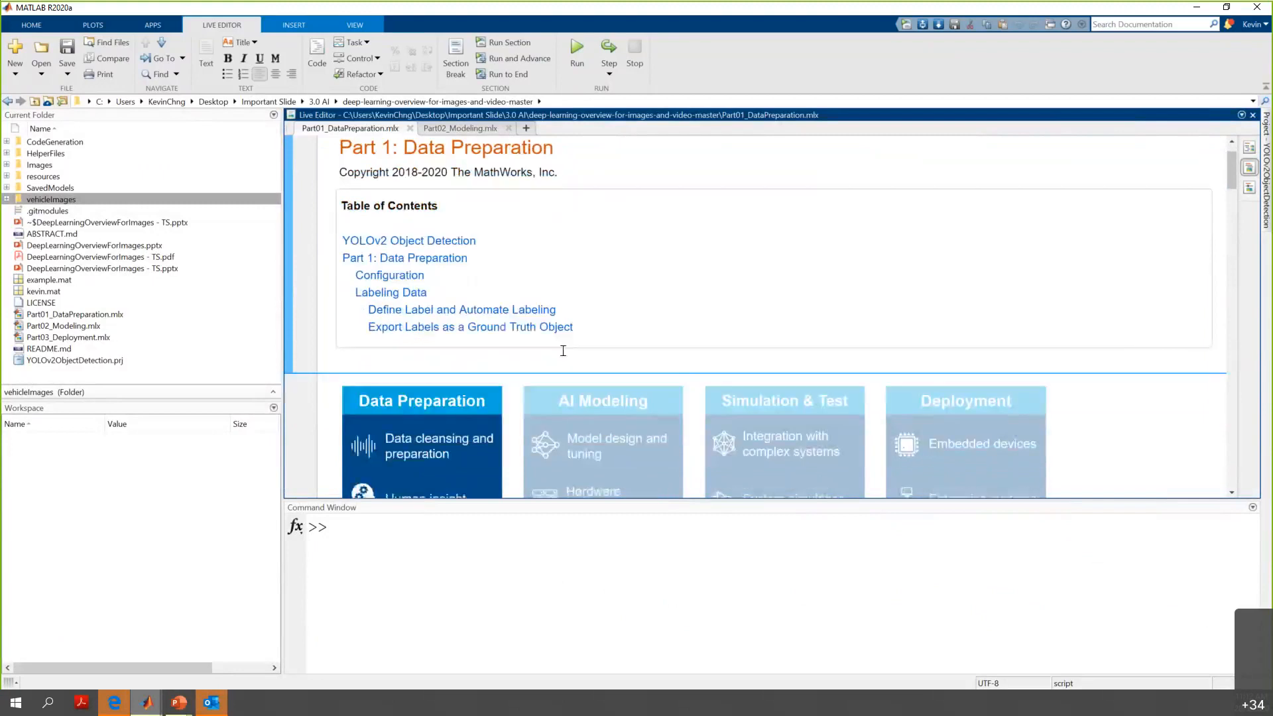
Step: Review the Configuration and Labeling Data sections of the Part01_DataPreparation live script
{"action": "left_click_drag", "start_coordinate": [348, 341], "coordinate": [467, 476]}
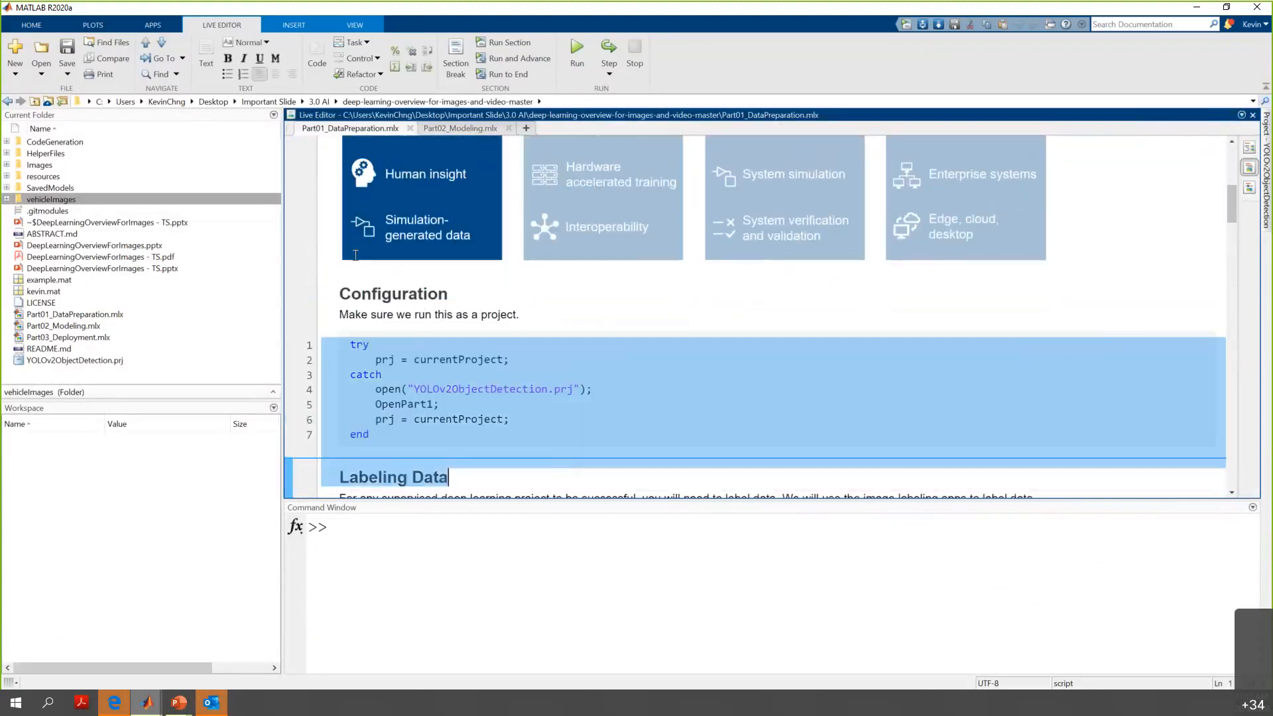
{"action": "left_click", "coordinate": [333, 250]}
{"action": "scroll", "coordinate": [428, 288], "scroll_direction": "down", "scroll_amount": 4}
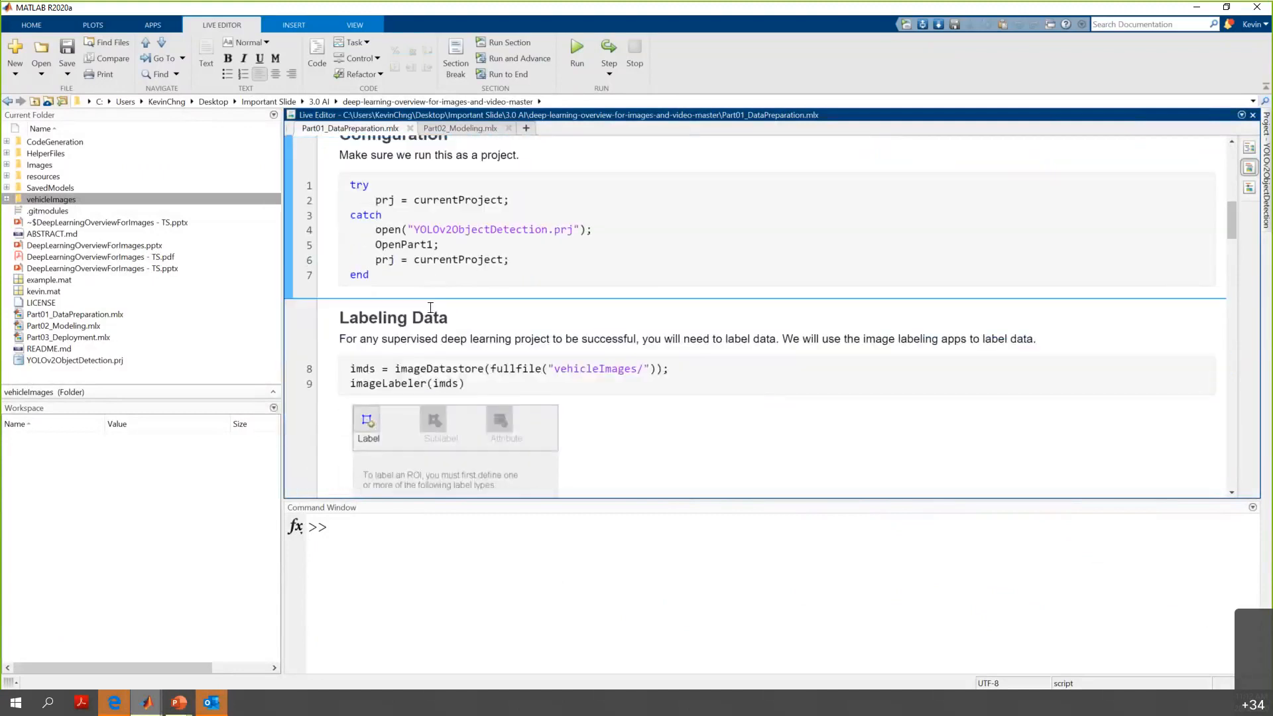
{"action": "left_click", "coordinate": [418, 383]}
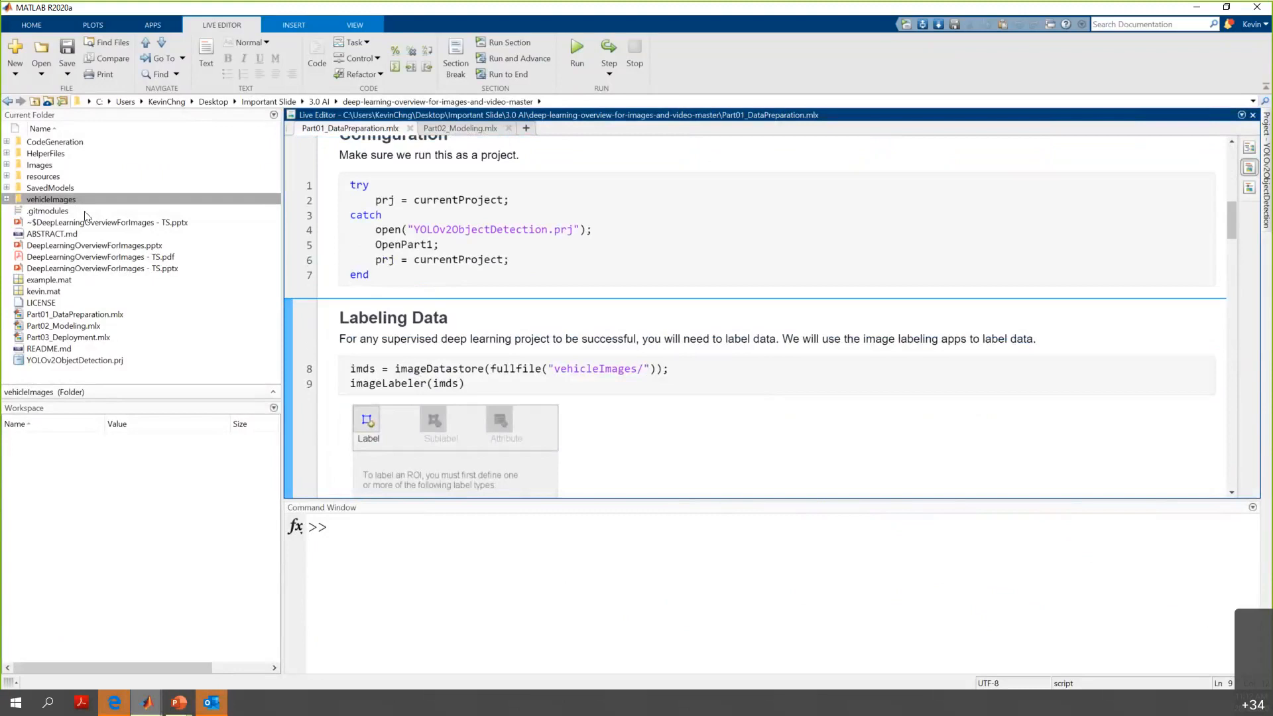
Step: Look at the image files inside the vehicleImages folder, and collapse the folder again
{"action": "left_click", "coordinate": [8, 200]}
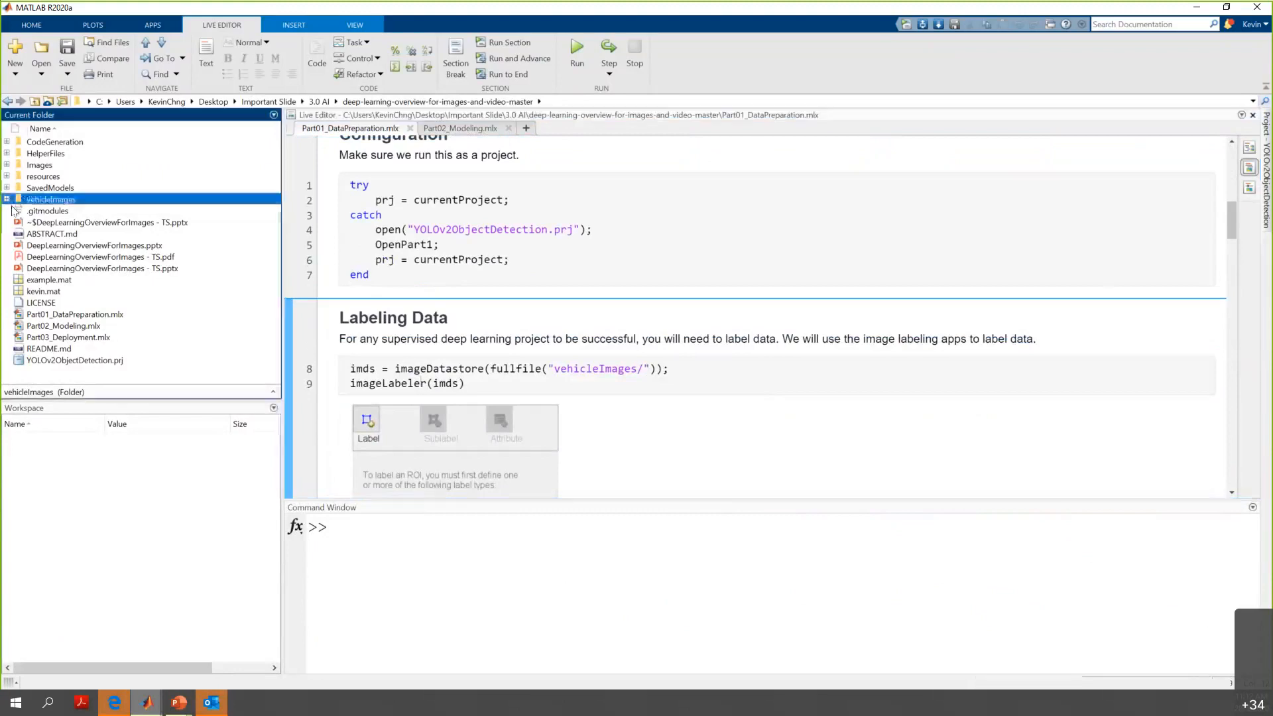
{"action": "left_click", "coordinate": [78, 222]}
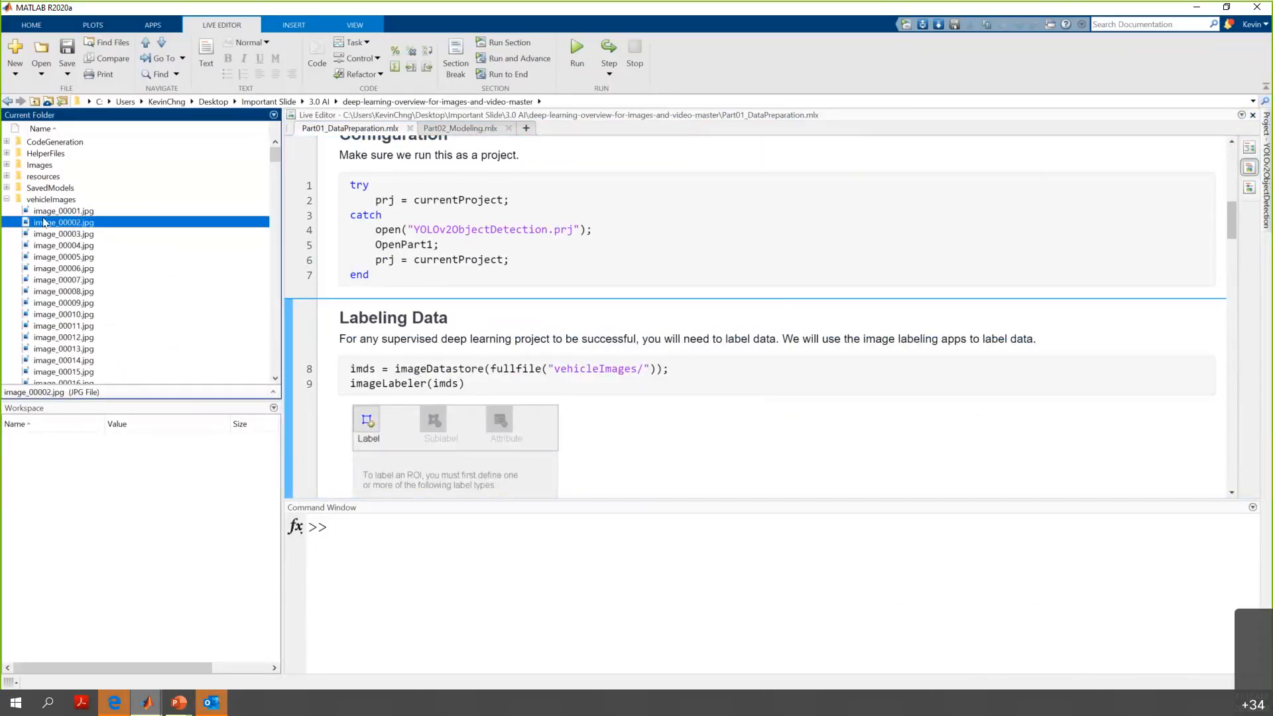
{"action": "left_click", "coordinate": [8, 199]}
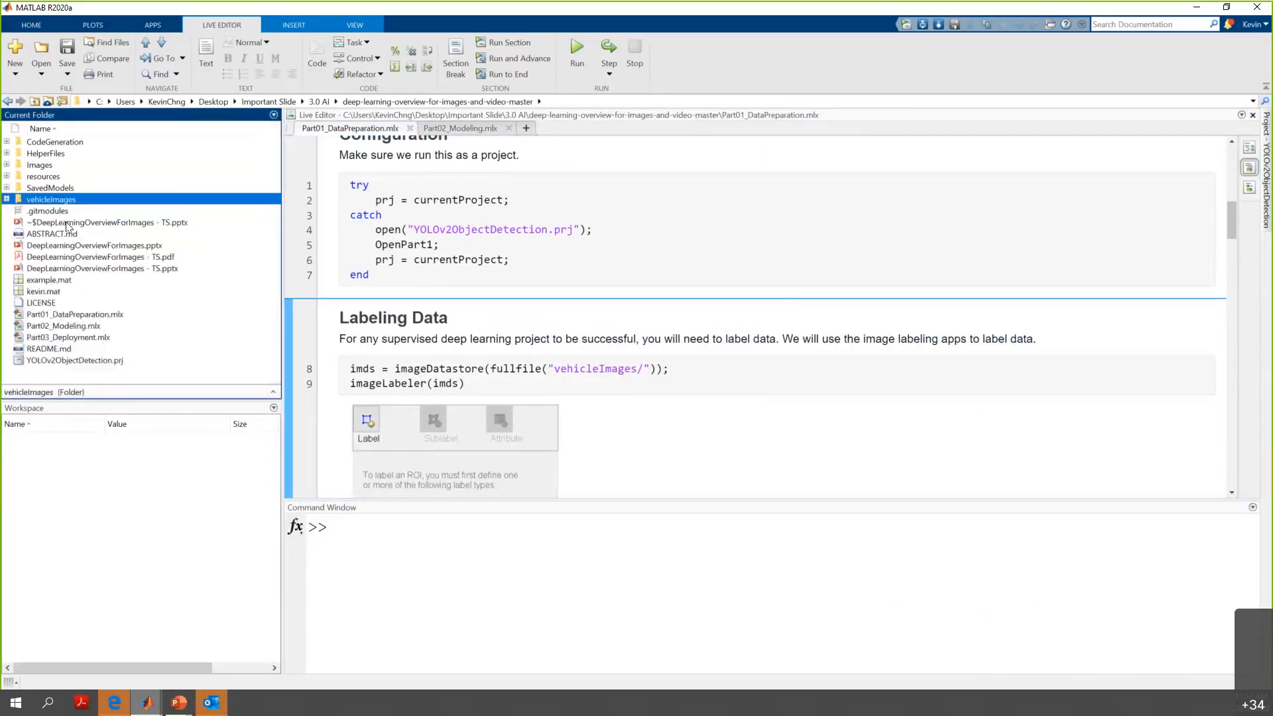
Step: Examine the imds datastore line and the imageLabeler(imds) call in the Labeling Data section
{"action": "left_click", "coordinate": [670, 383]}
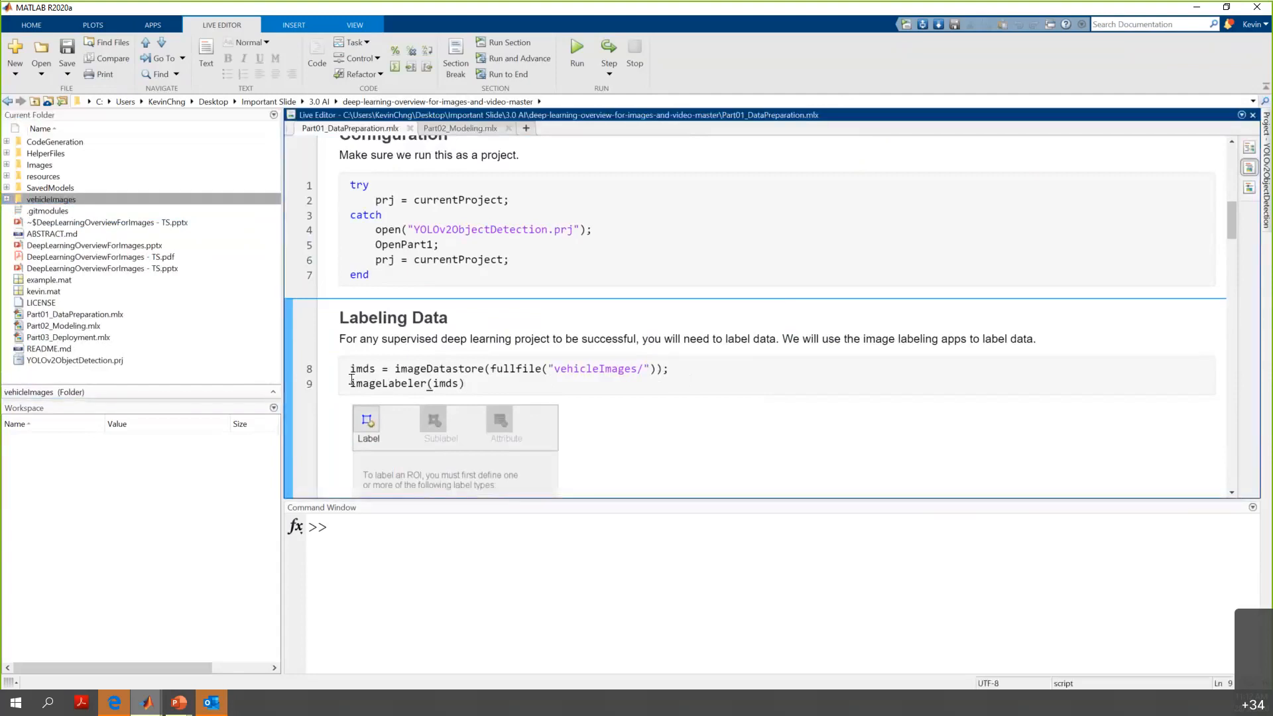
{"action": "left_click_drag", "start_coordinate": [351, 383], "coordinate": [417, 383]}
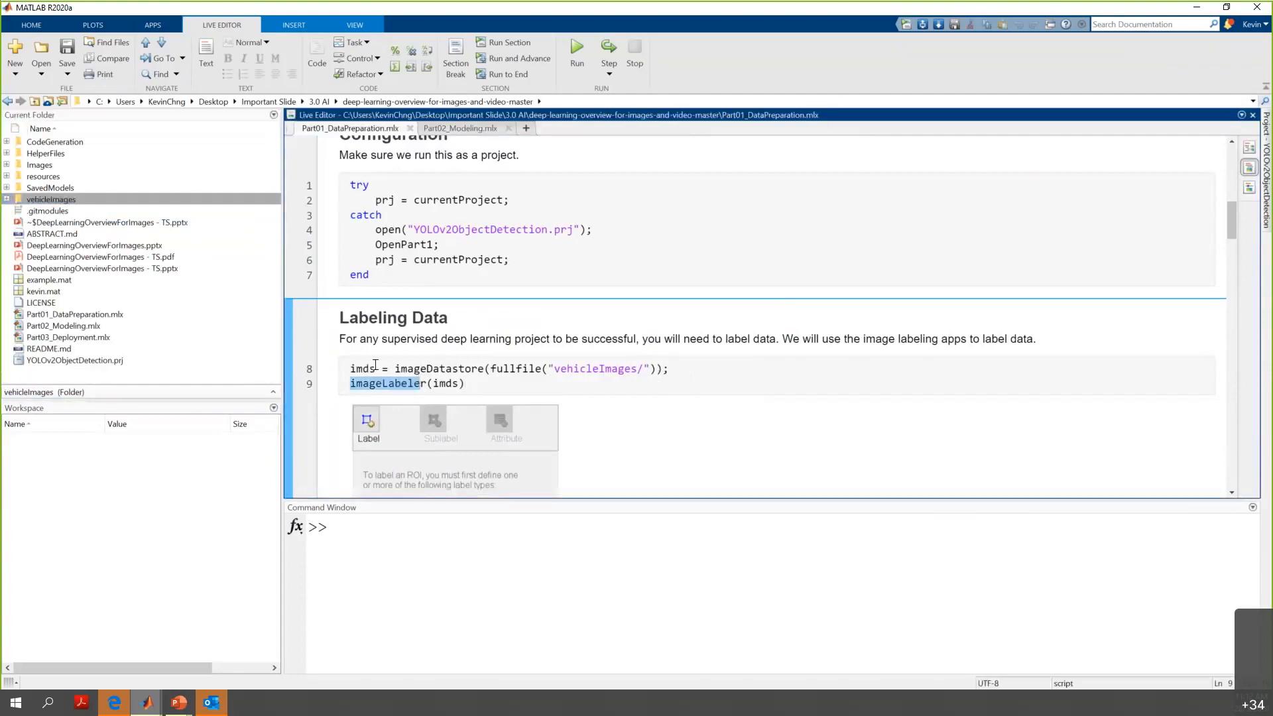
{"action": "left_click", "coordinate": [375, 365]}
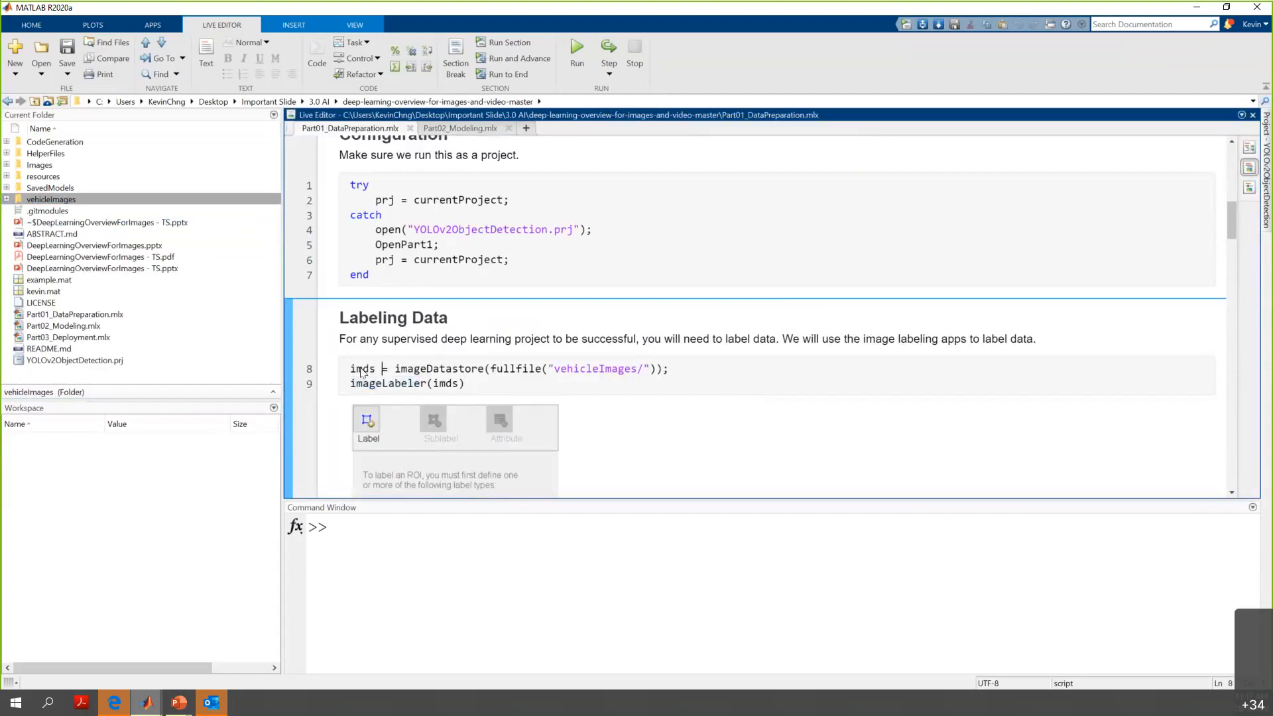
{"action": "key", "text": "shift+Home"}
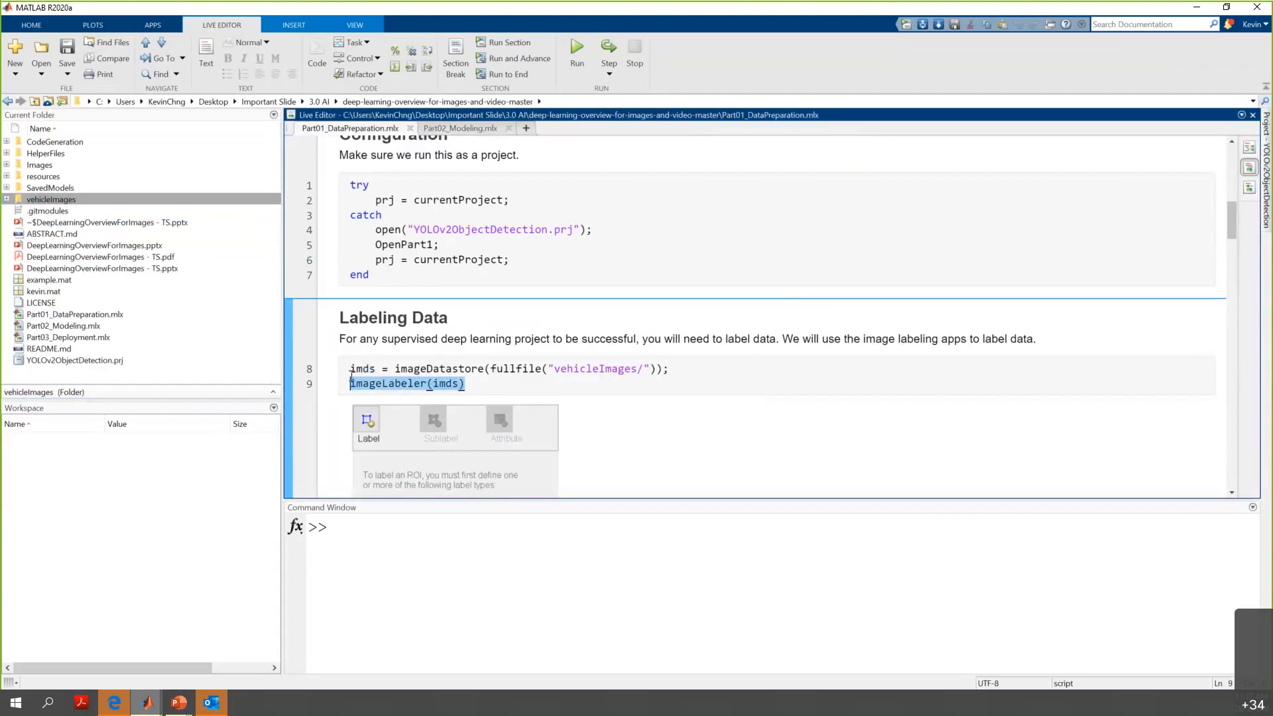
{"action": "left_click", "coordinate": [470, 382]}
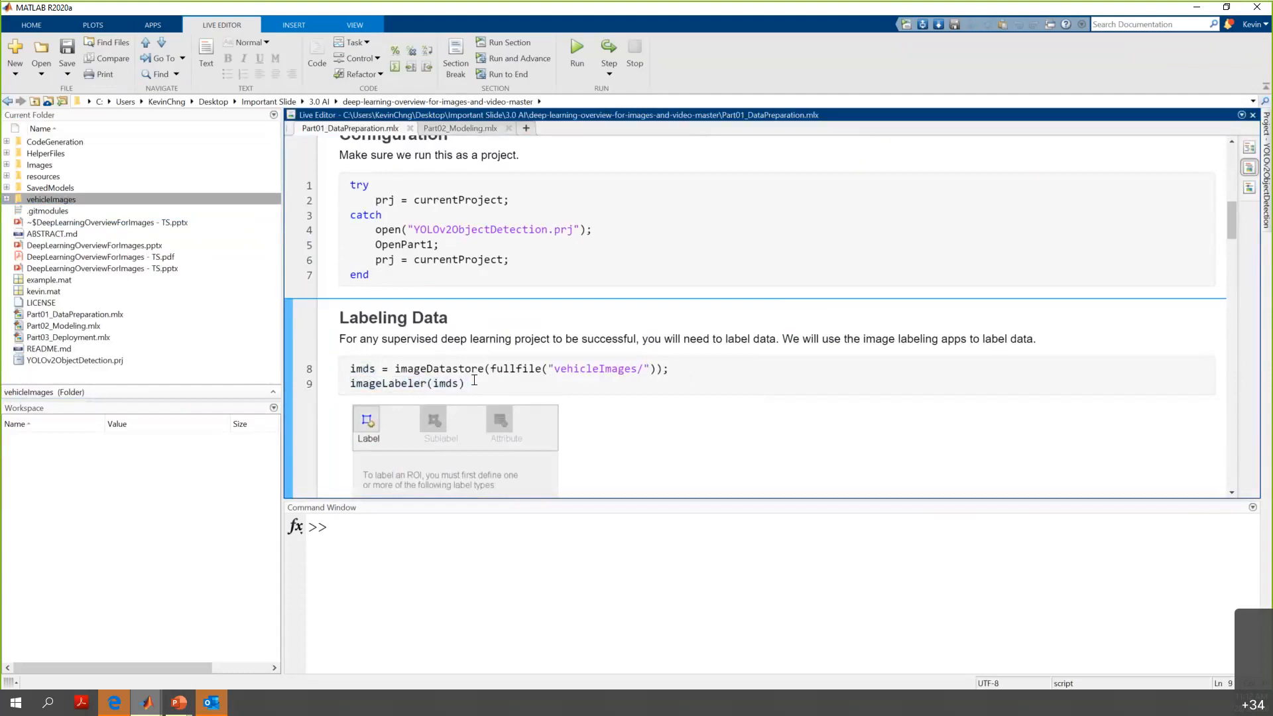
{"action": "left_click_drag", "start_coordinate": [470, 382], "coordinate": [346, 390]}
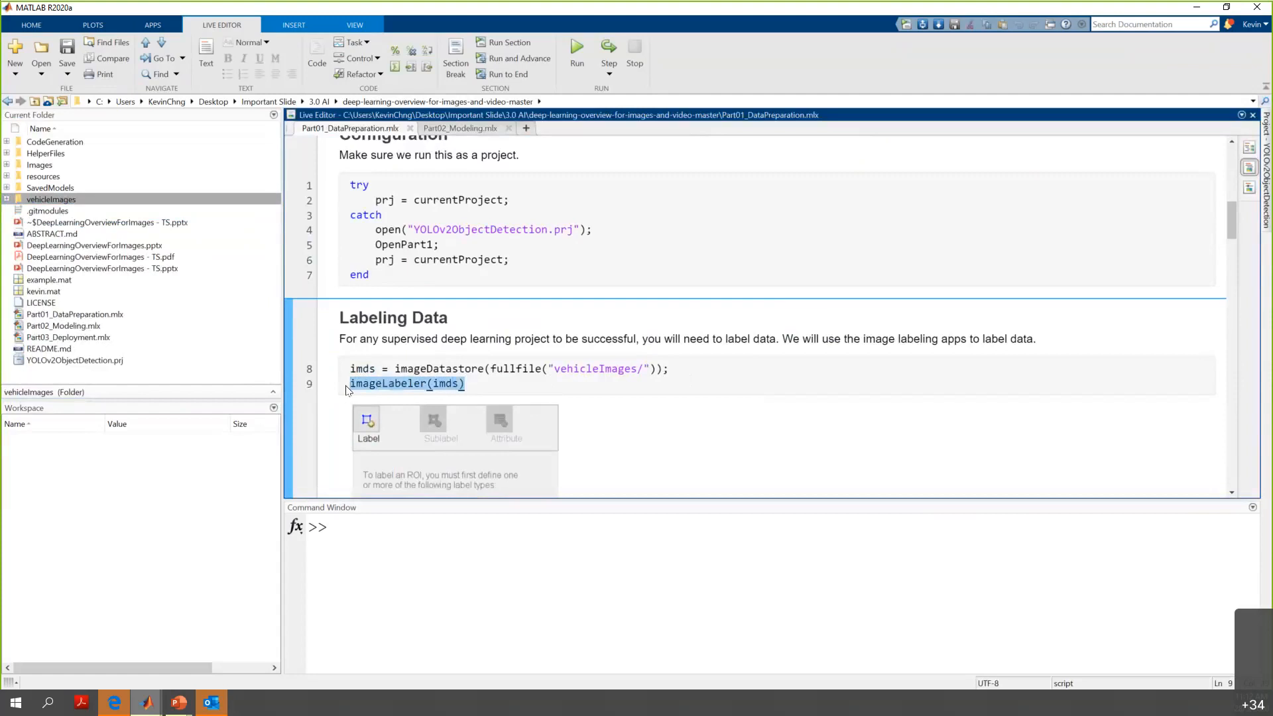
Step: Search the app gallery for "image labe" to locate the Image Labeler app, and close the gallery
{"action": "left_click", "coordinate": [154, 27]}
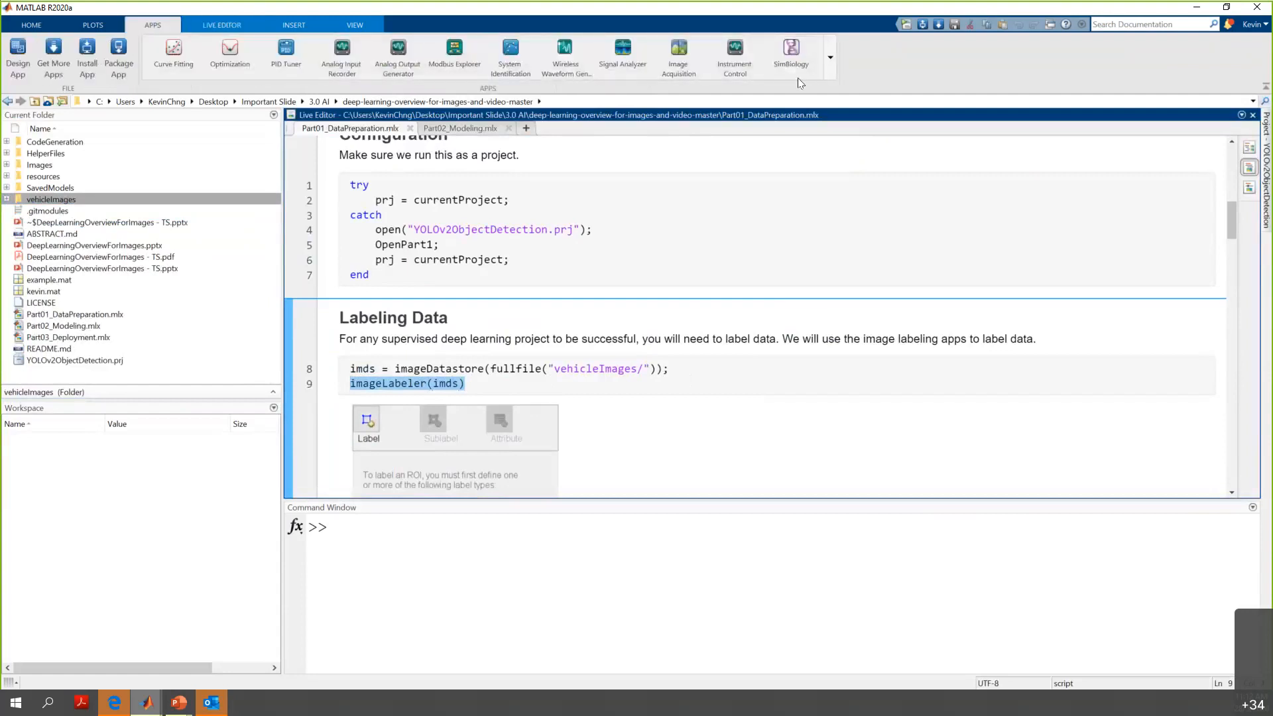
{"action": "left_click", "coordinate": [830, 57]}
{"action": "type", "text": "image"}
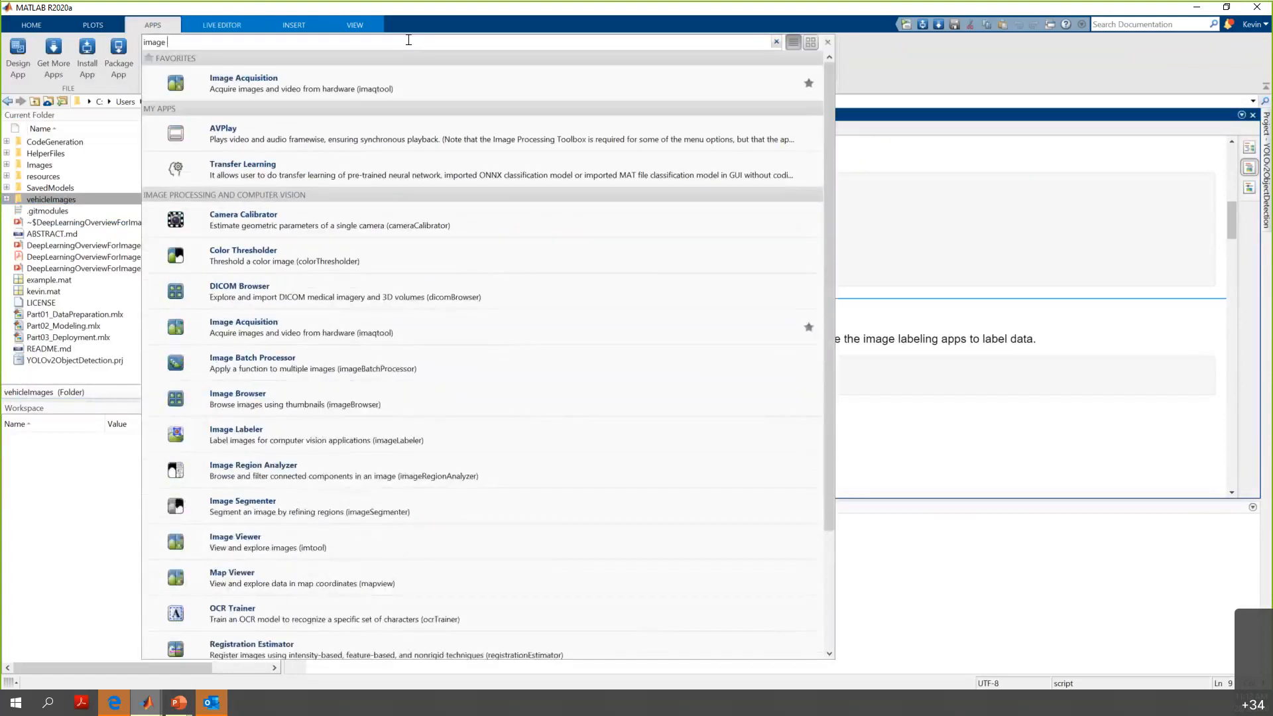
{"action": "type", "text": " labe"}
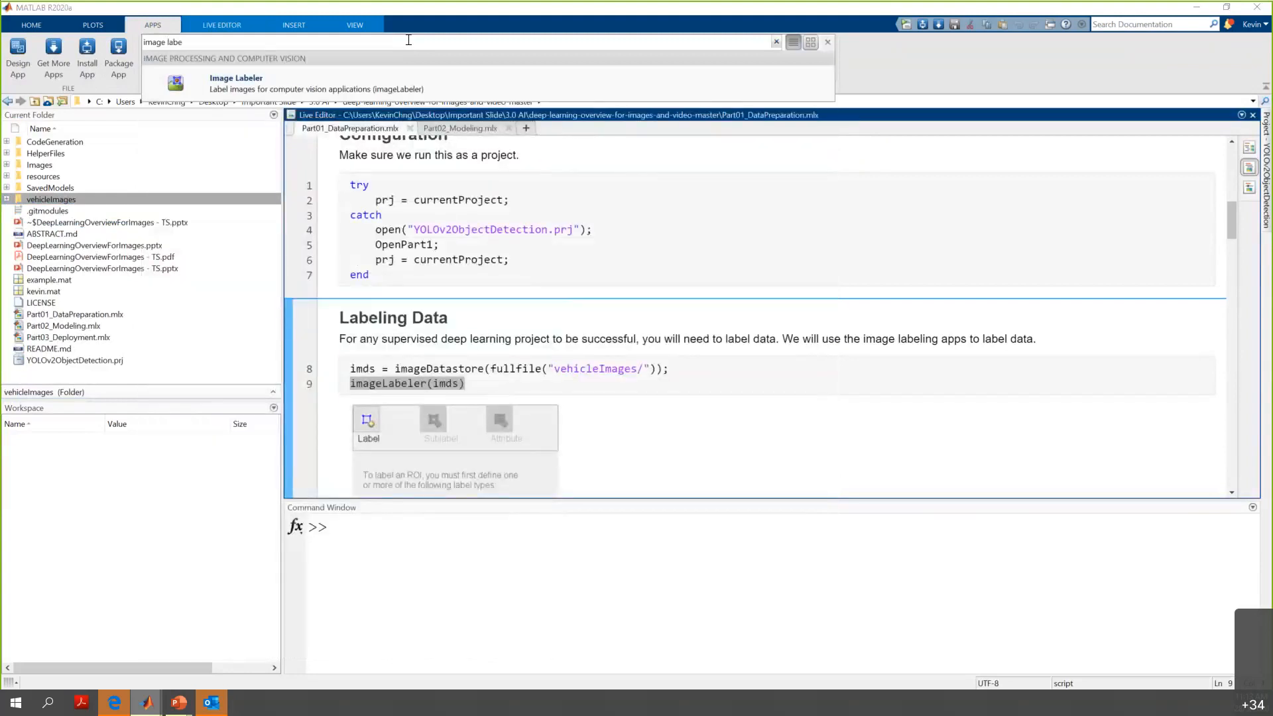
{"action": "left_click", "coordinate": [454, 323]}
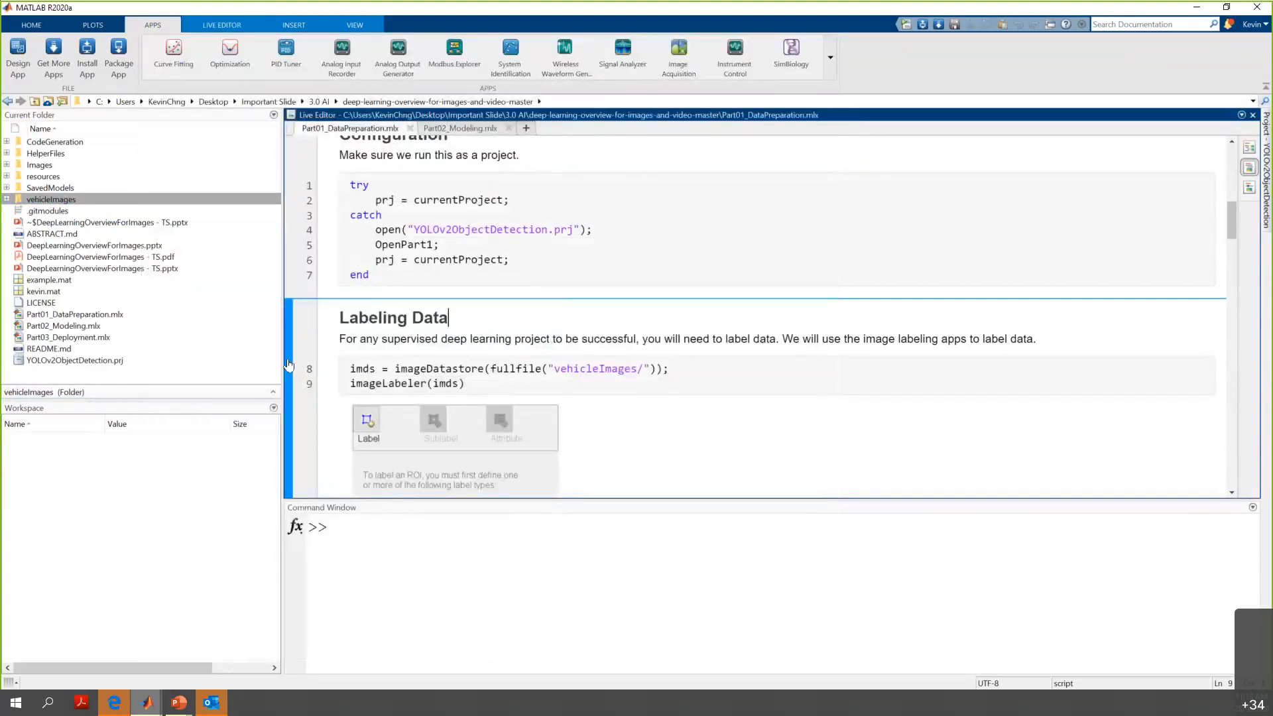
Step: Run the Labeling Data section to load the vehicle images into Image Labeler, and enlarge its window
{"action": "left_click", "coordinate": [289, 359]}
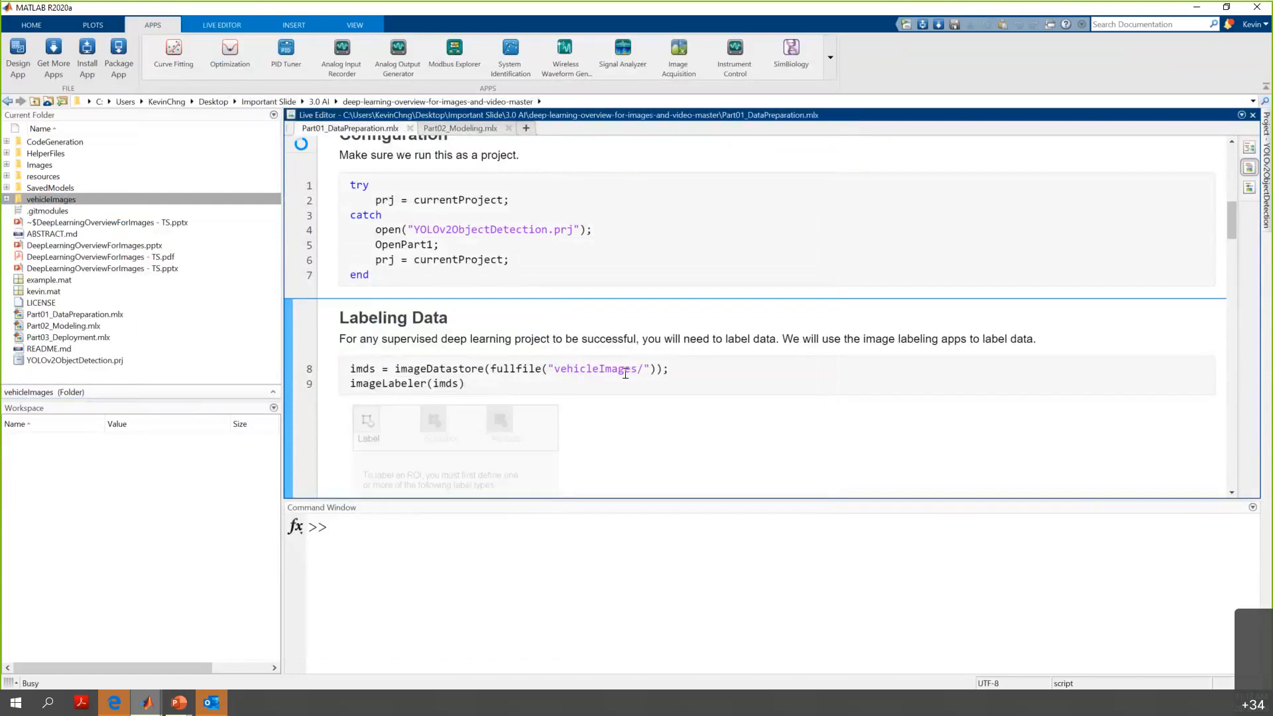
{"action": "scroll", "coordinate": [666, 343], "scroll_direction": "down", "scroll_amount": 1}
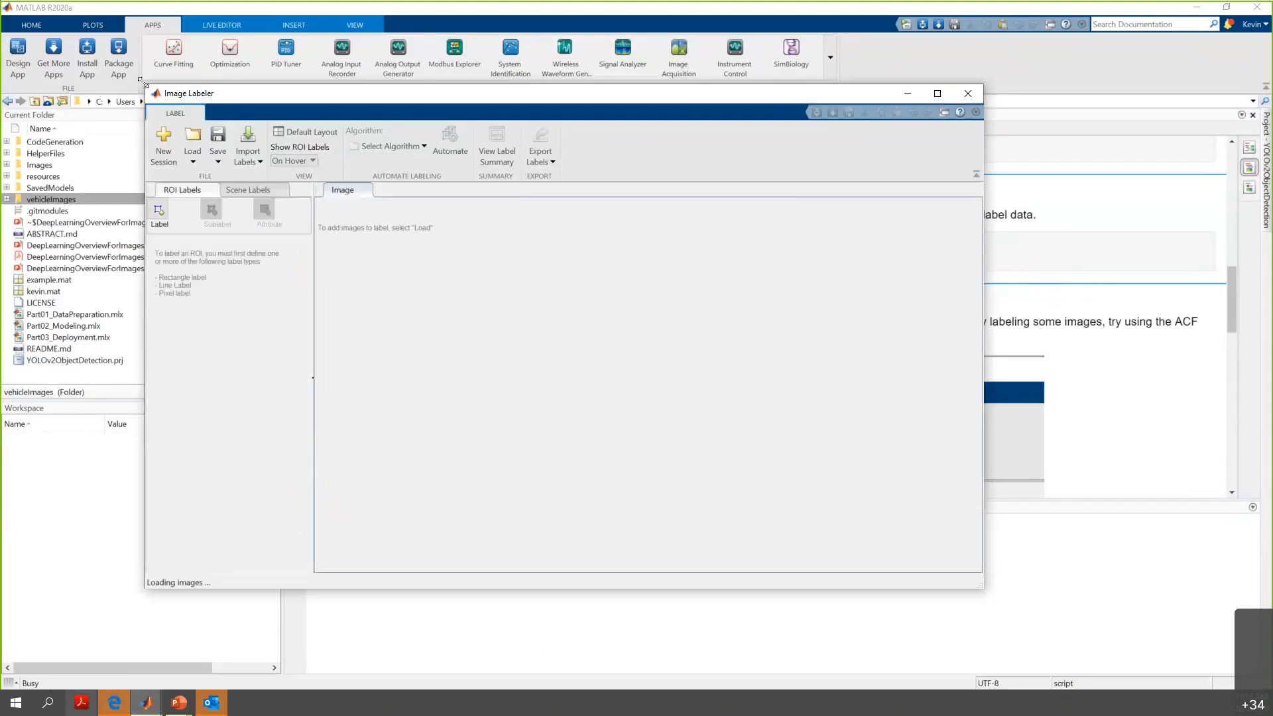
{"action": "left_click_drag", "start_coordinate": [141, 82], "coordinate": [78, 22]}
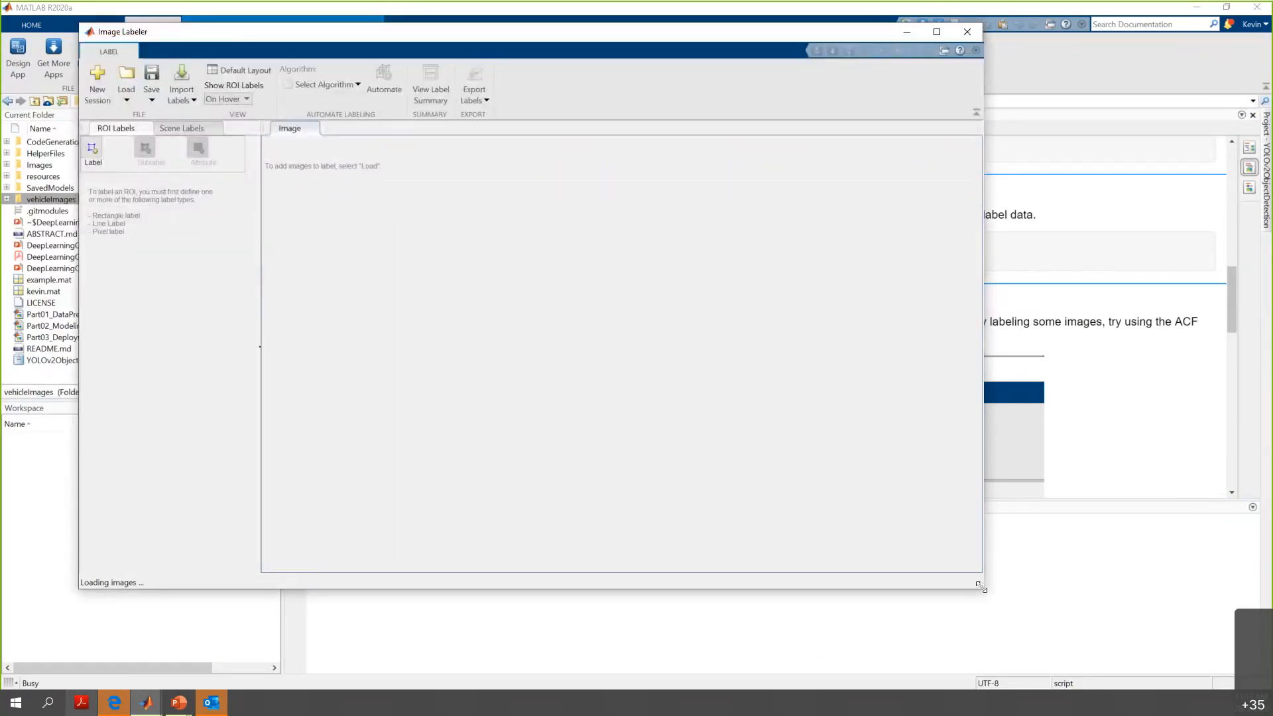
{"action": "left_click_drag", "start_coordinate": [986, 586], "coordinate": [1182, 638]}
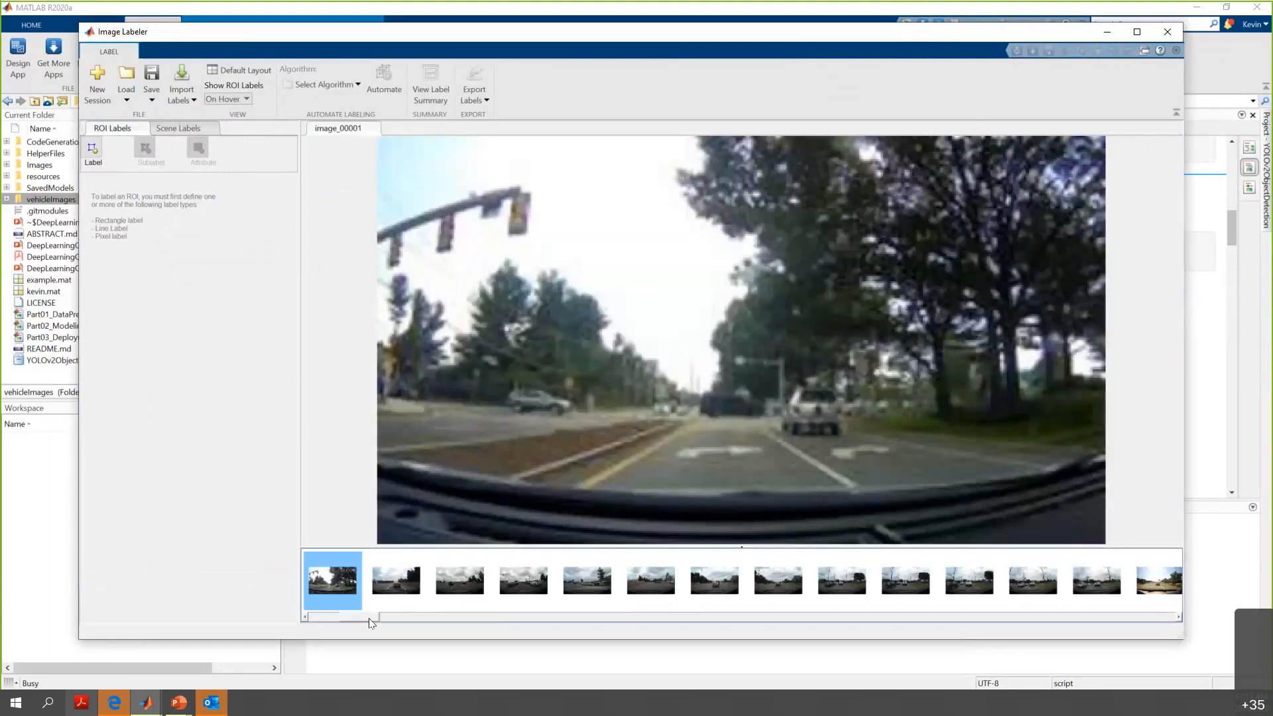
{"action": "left_click", "coordinate": [635, 621]}
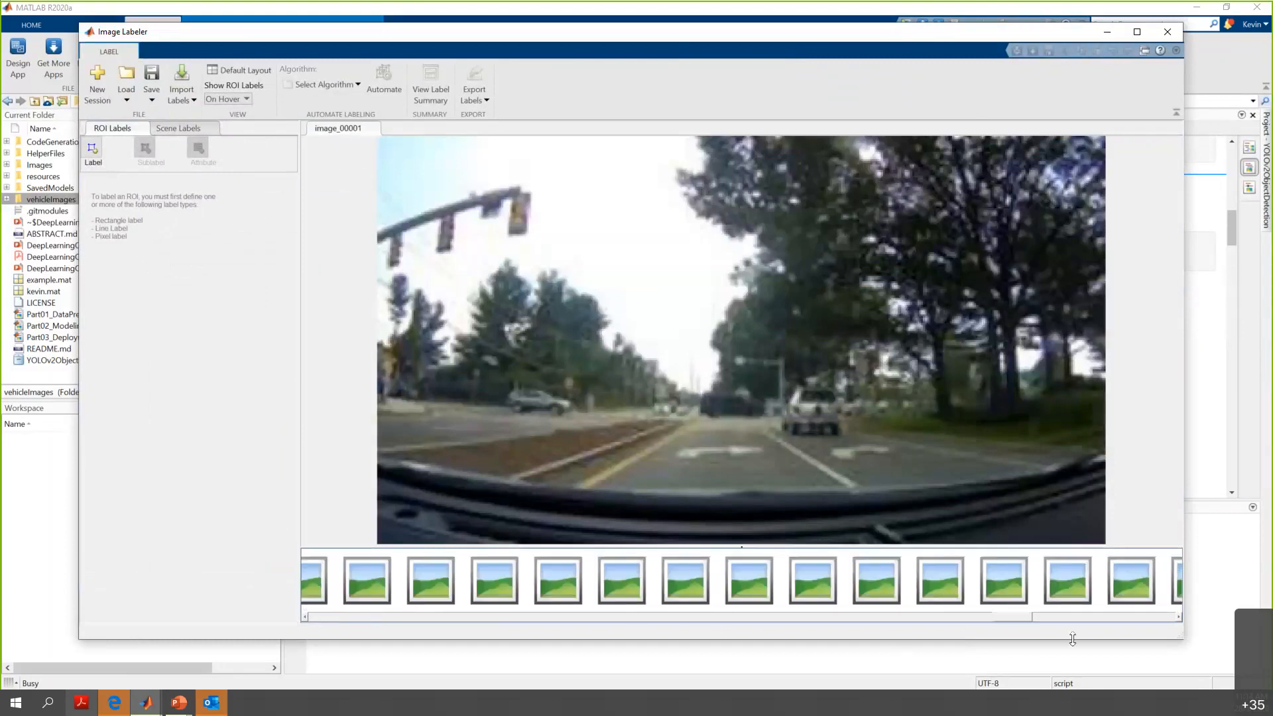
{"action": "left_click_drag", "start_coordinate": [837, 631], "coordinate": [325, 630]}
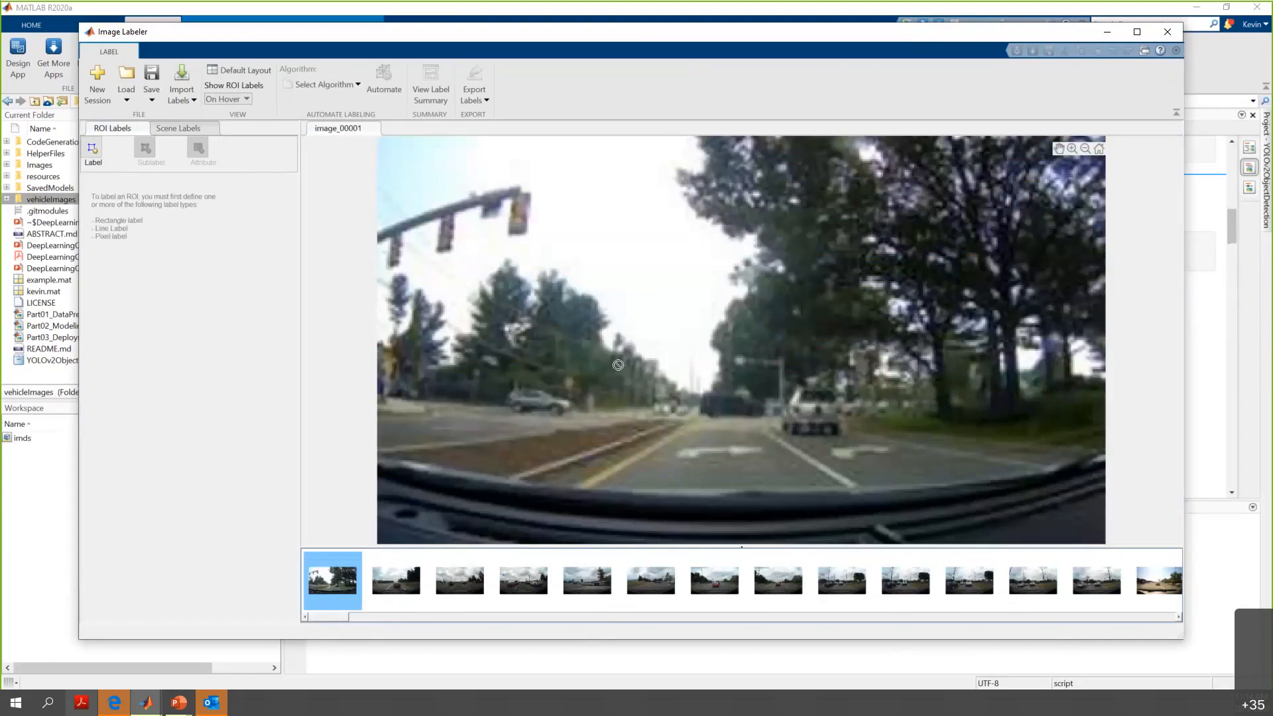
Step: Define a new ROI label named Vehicle with the Rectangle type
{"action": "left_click", "coordinate": [96, 156]}
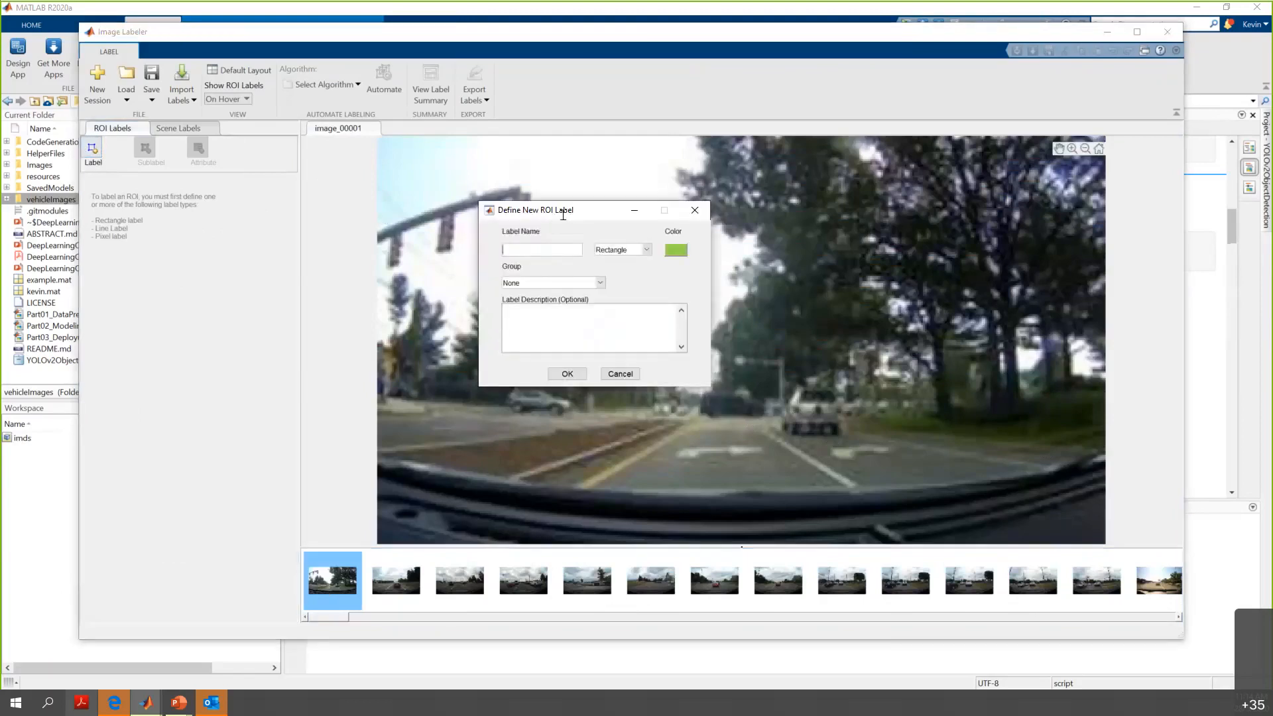
{"action": "type", "text": "Vehicle"}
{"action": "left_click", "coordinate": [635, 248]}
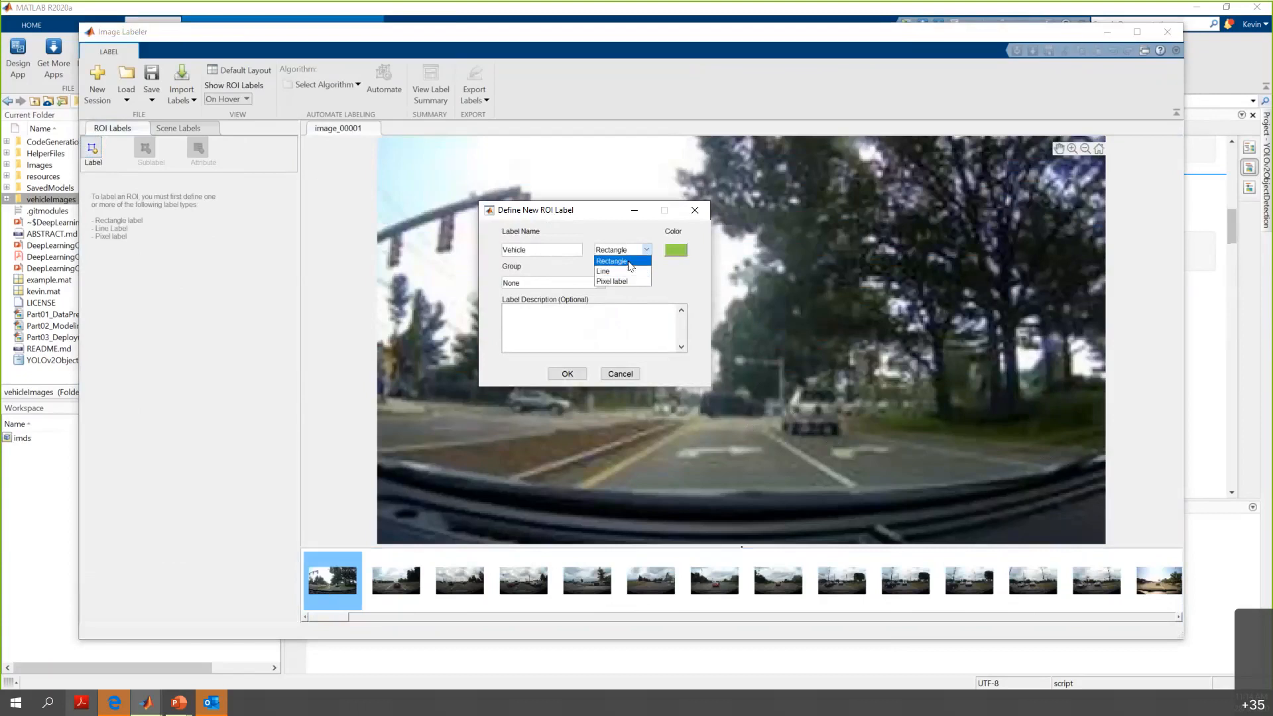
{"action": "left_click", "coordinate": [629, 266]}
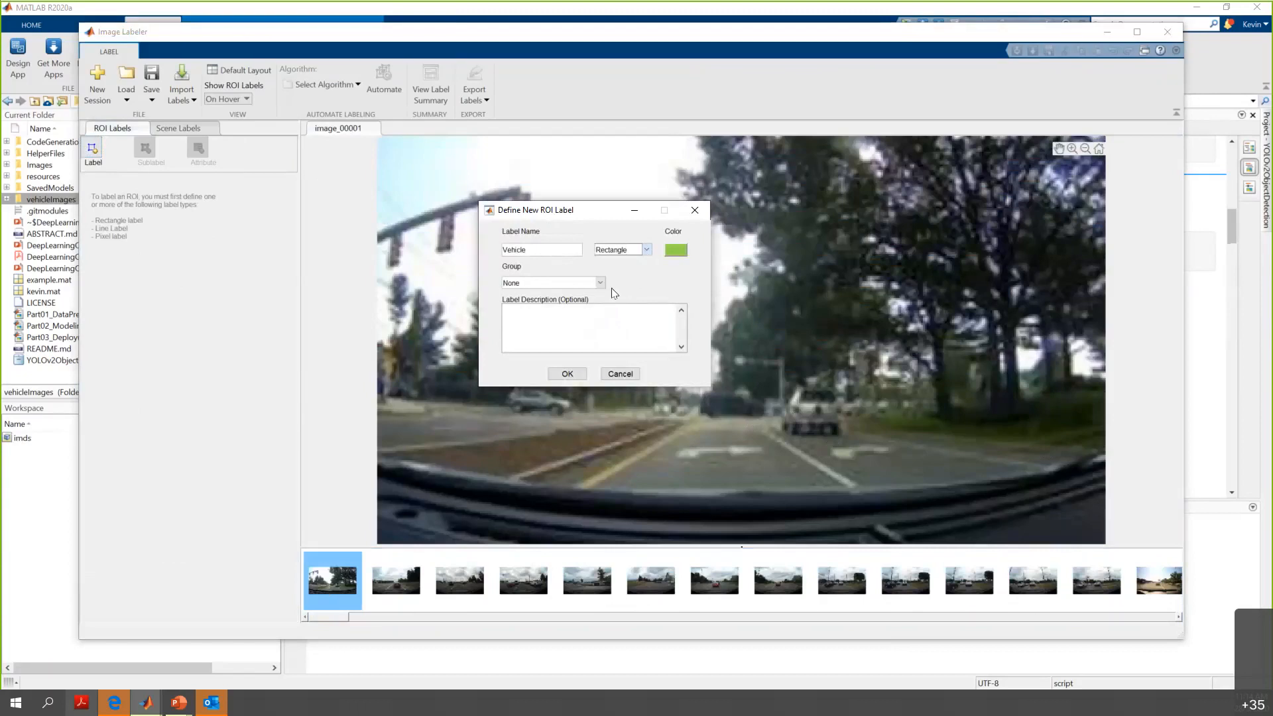
{"action": "left_click", "coordinate": [582, 375]}
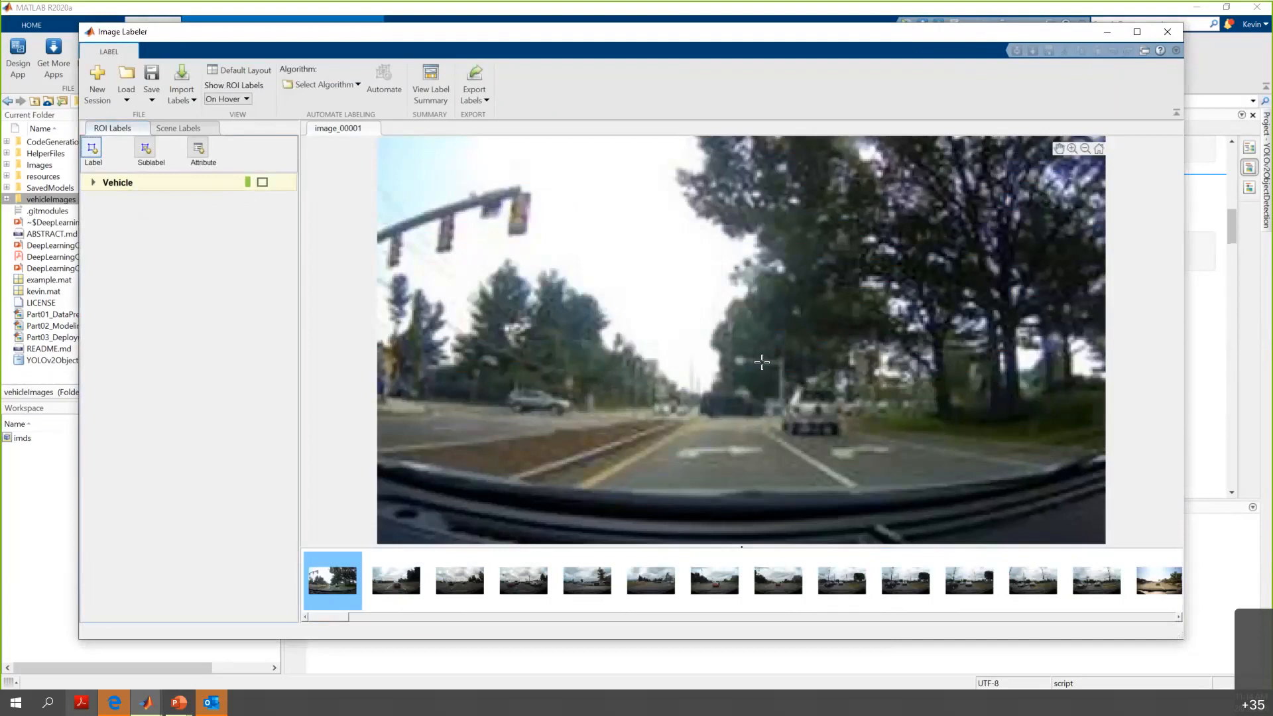
Step: Draw a Vehicle box around the white vehicle in image_00001 and around the red car in image_00002
{"action": "left_click_drag", "start_coordinate": [774, 370], "coordinate": [851, 443]}
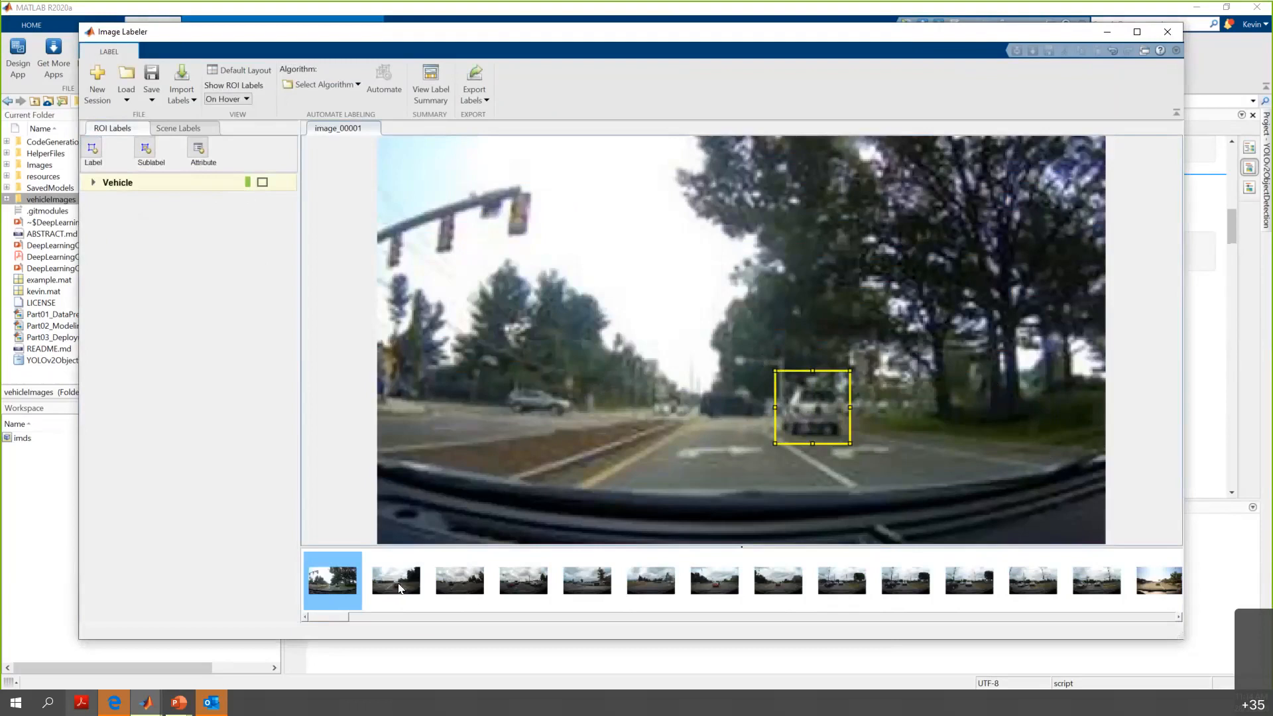
{"action": "left_click", "coordinate": [398, 583]}
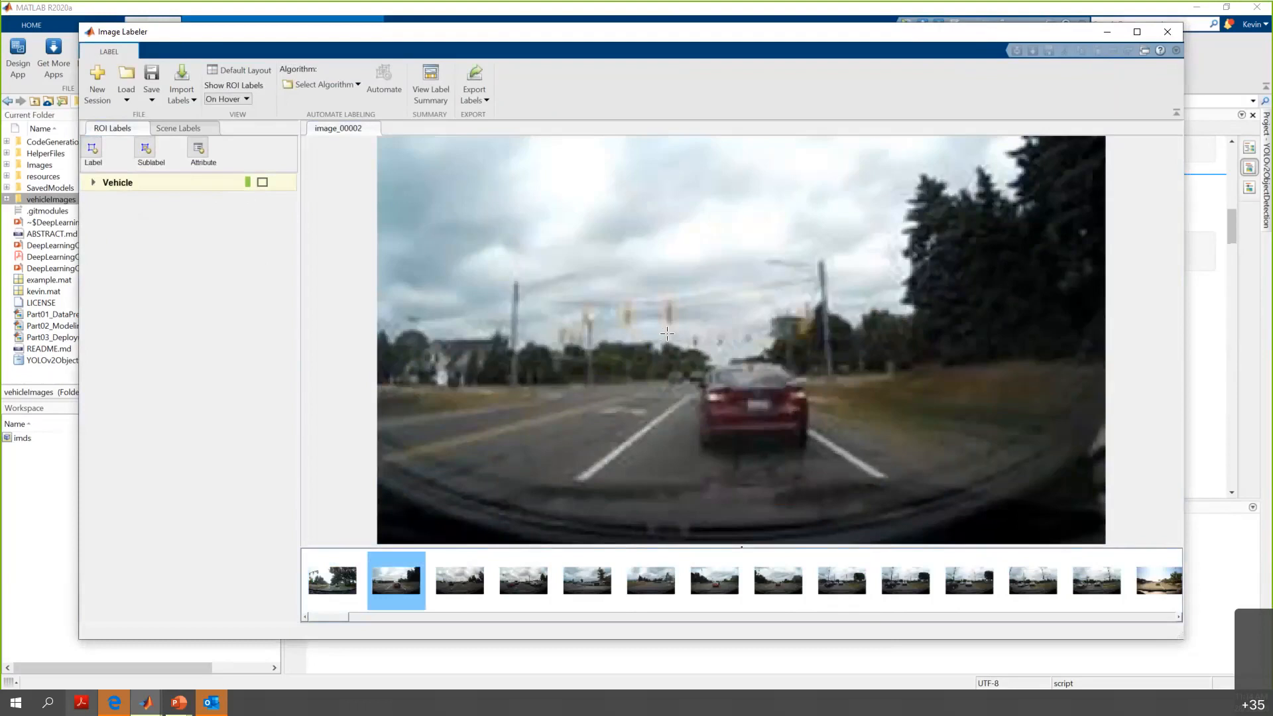
{"action": "left_click_drag", "start_coordinate": [668, 336], "coordinate": [821, 453]}
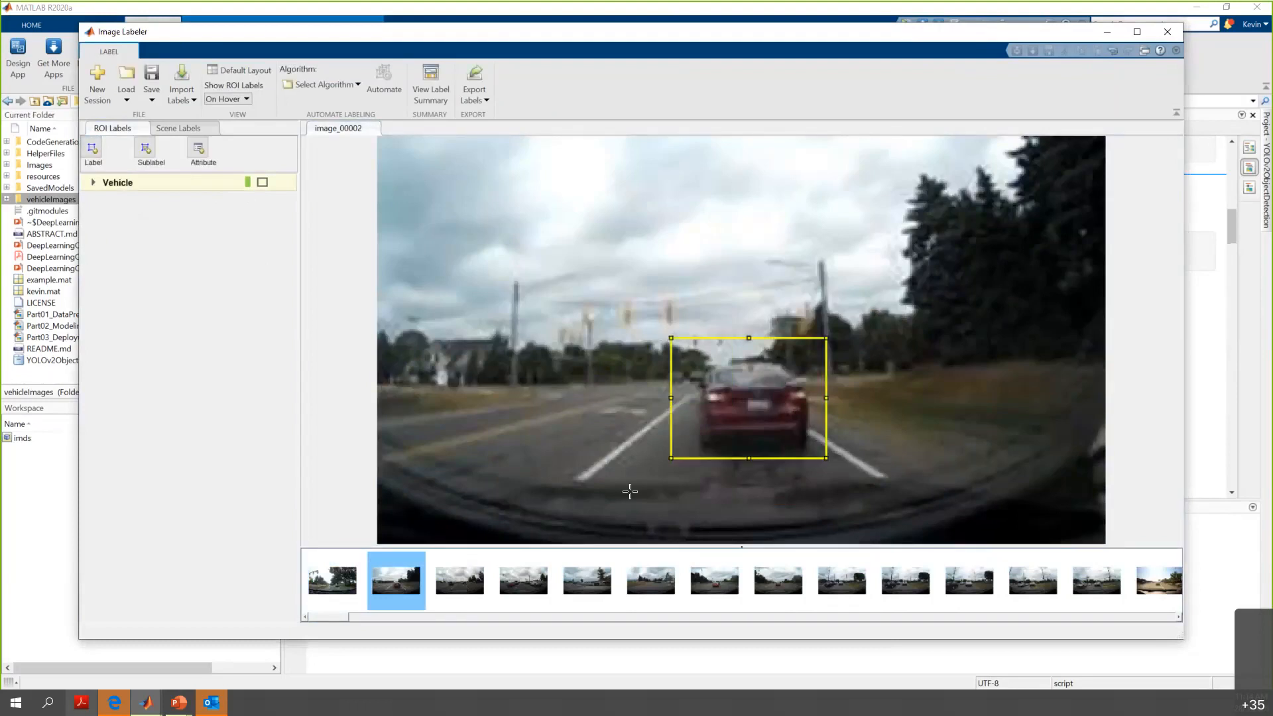
Step: Draw Vehicle boxes around the dark vehicles on both sides of the lane in image_00003
{"action": "key", "text": "Right"}
{"action": "left_click_drag", "start_coordinate": [558, 341], "coordinate": [659, 423]}
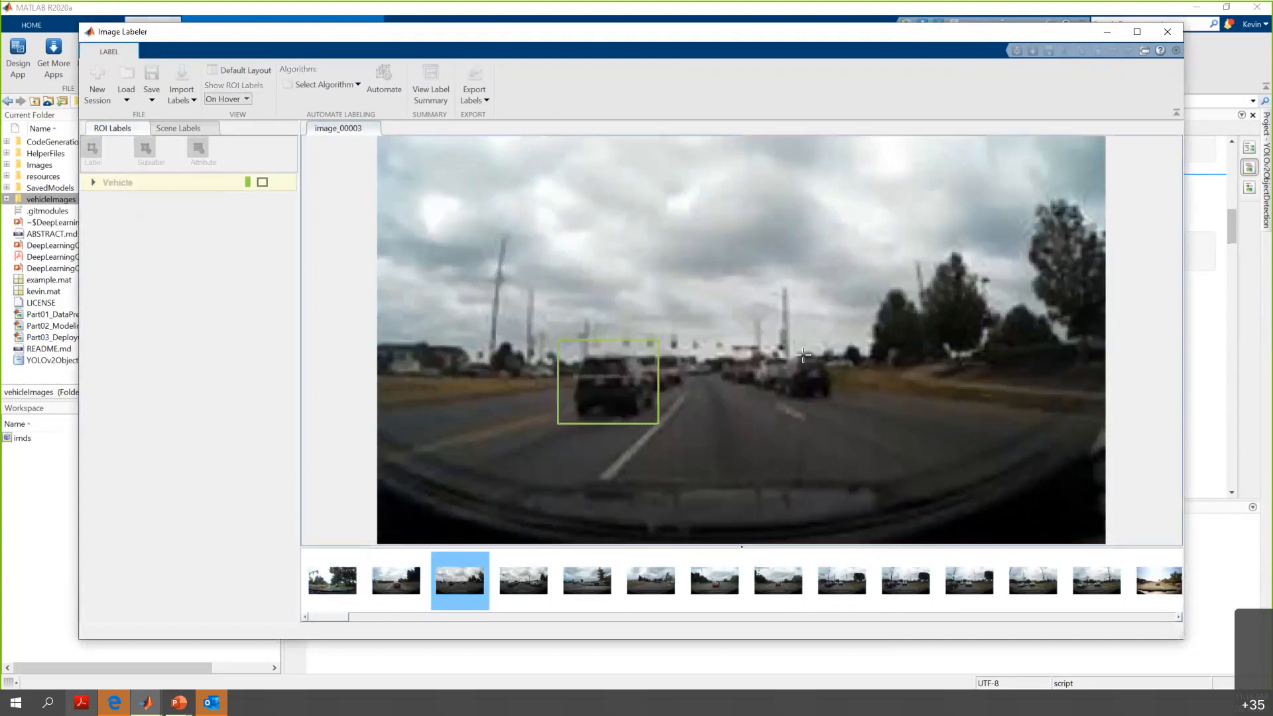
{"action": "left_click_drag", "start_coordinate": [763, 337], "coordinate": [839, 412]}
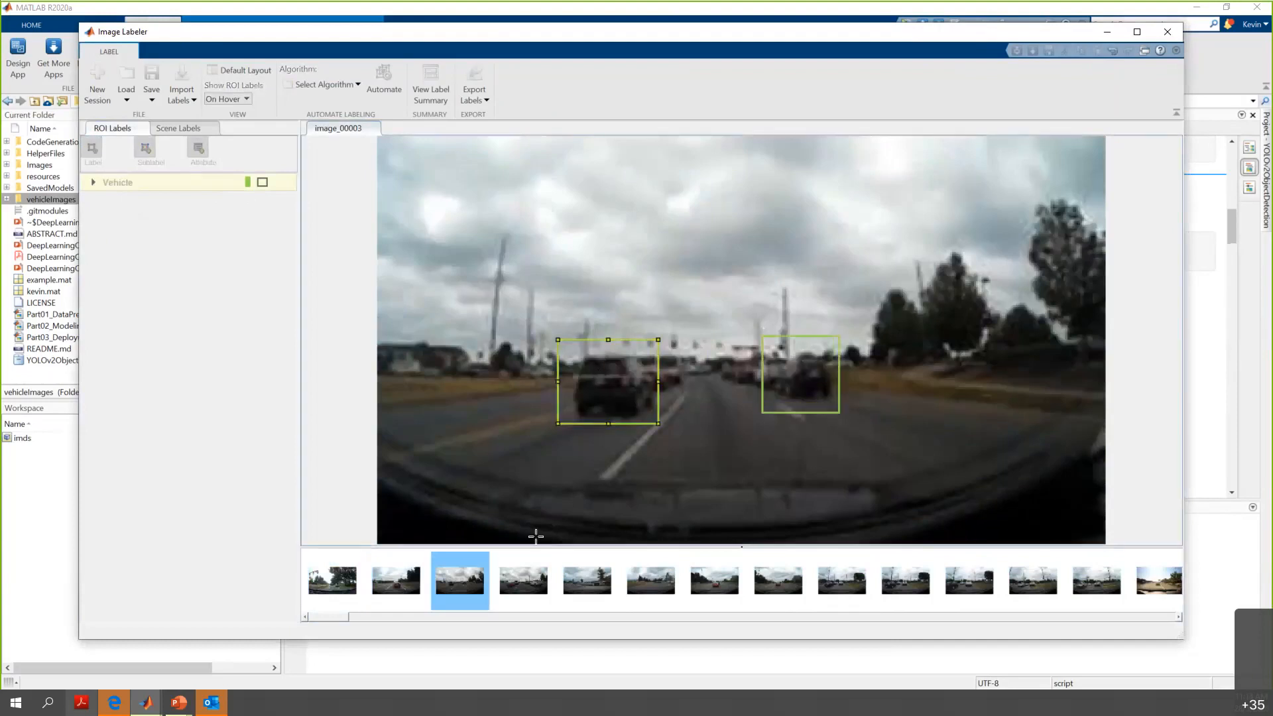
Step: Draw Vehicle boxes around the red car and the white pickup in image_00004, and open image_00005
{"action": "left_click", "coordinate": [543, 583]}
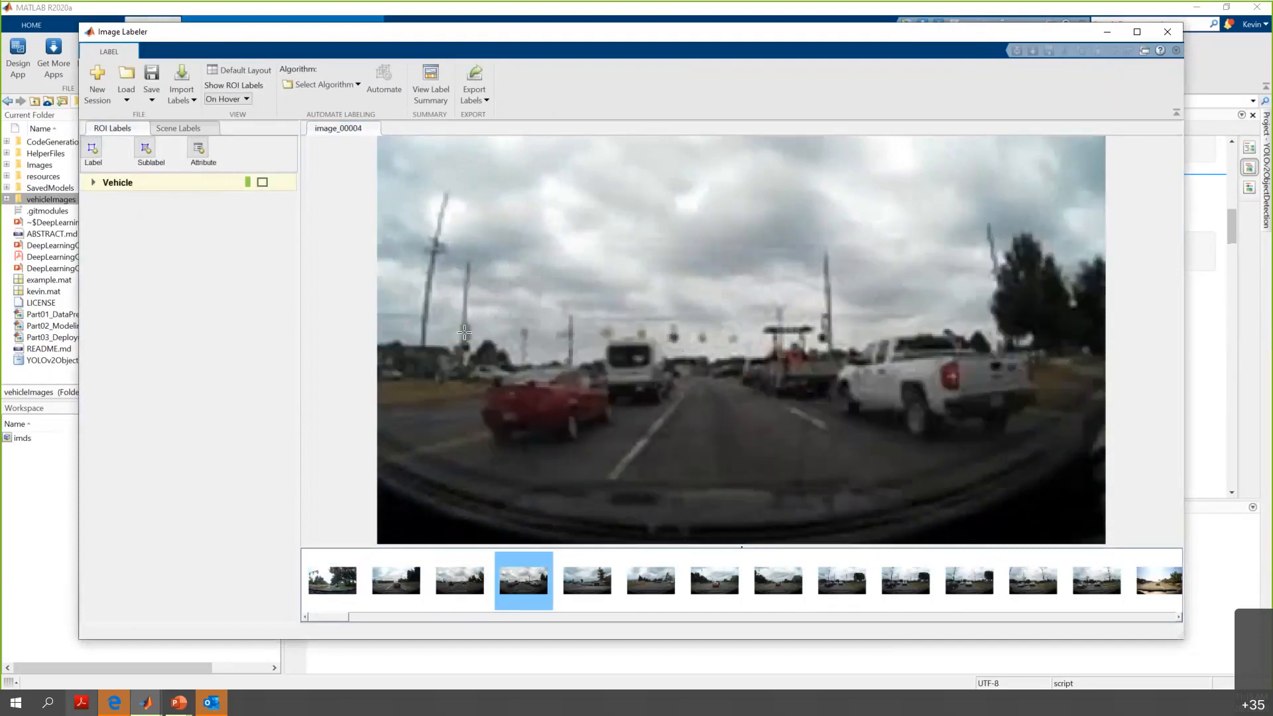
{"action": "left_click_drag", "start_coordinate": [468, 336], "coordinate": [631, 453]}
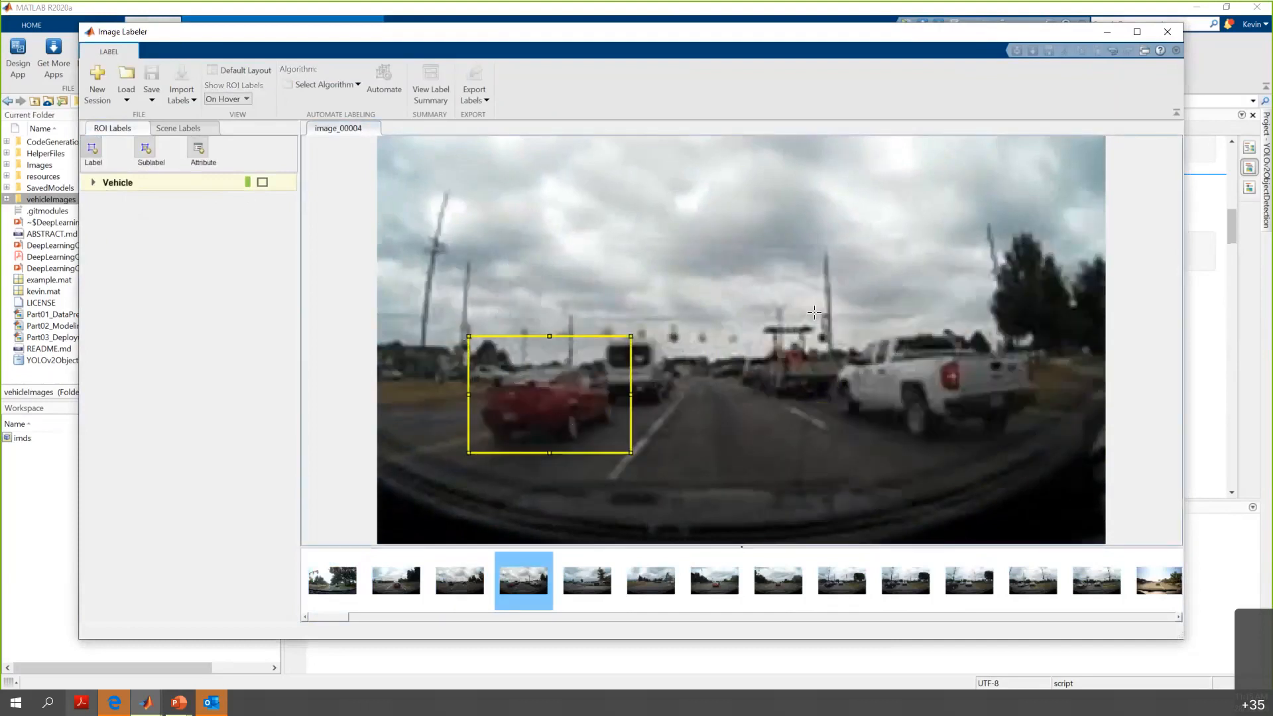
{"action": "left_click_drag", "start_coordinate": [817, 303], "coordinate": [1043, 447]}
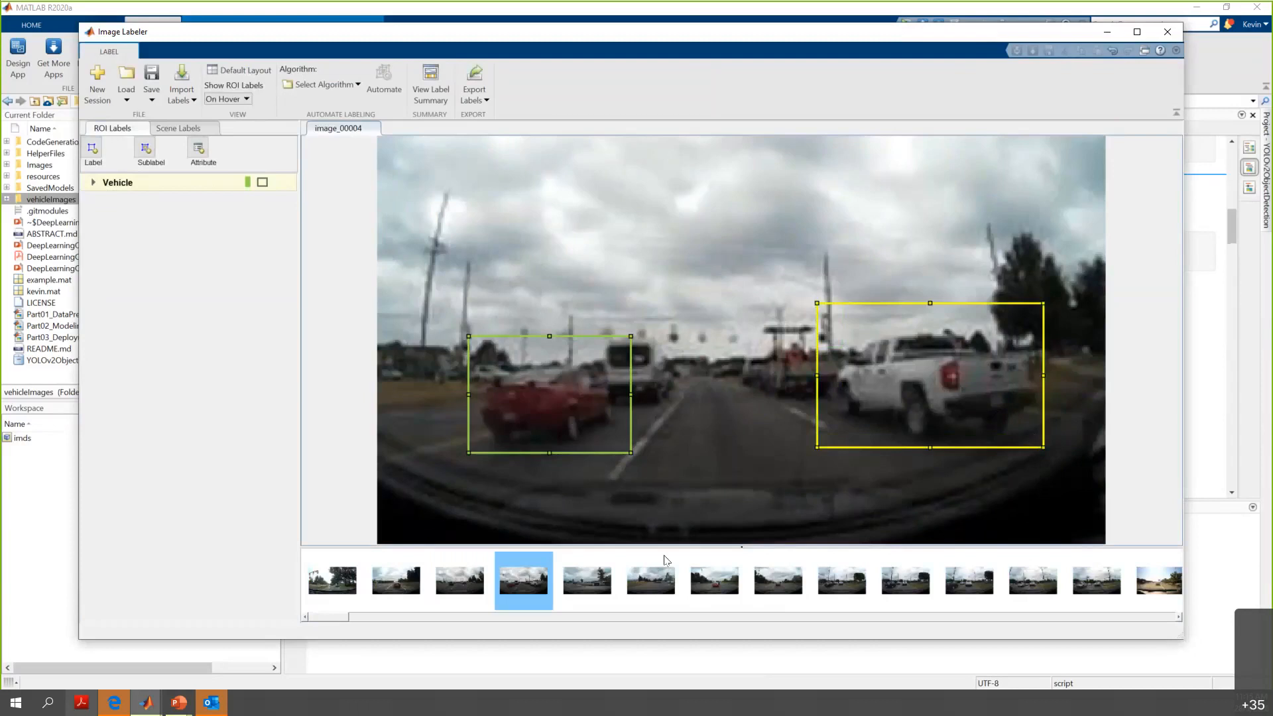
{"action": "left_click", "coordinate": [569, 579]}
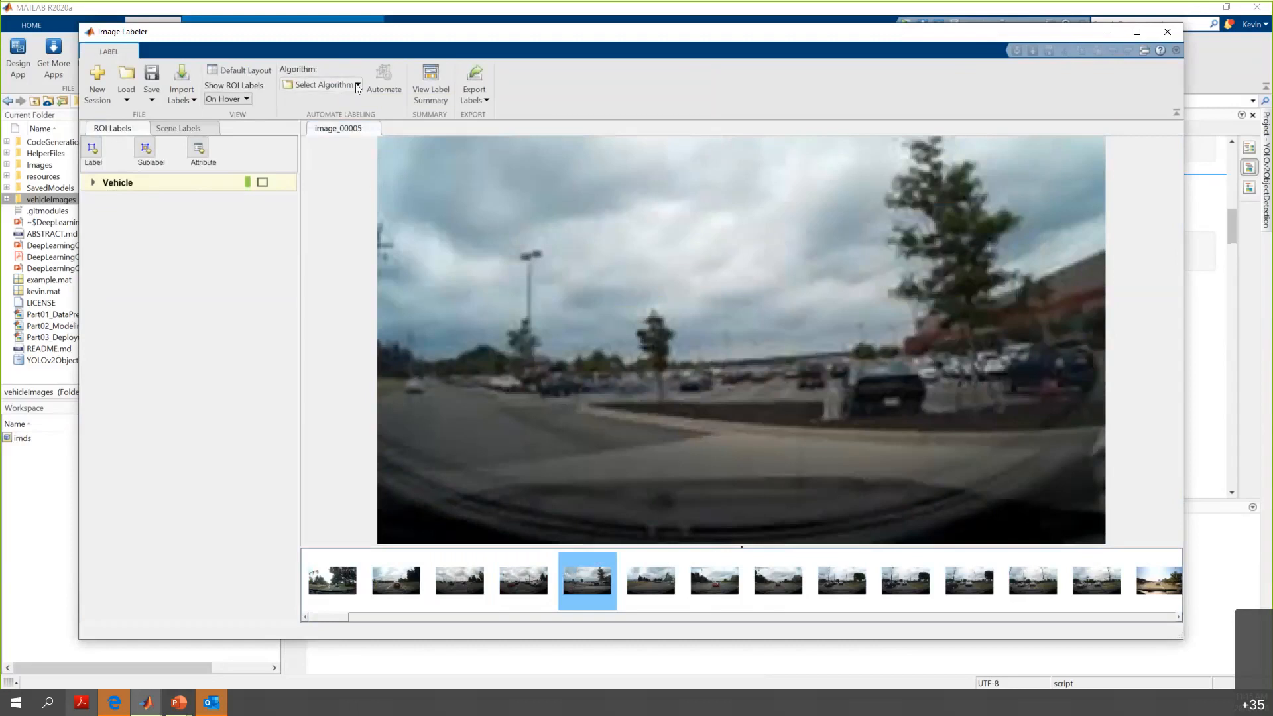
Step: Run the ACF Vehicle Detector automation on image_00005 through image_00010
{"action": "left_click", "coordinate": [358, 86]}
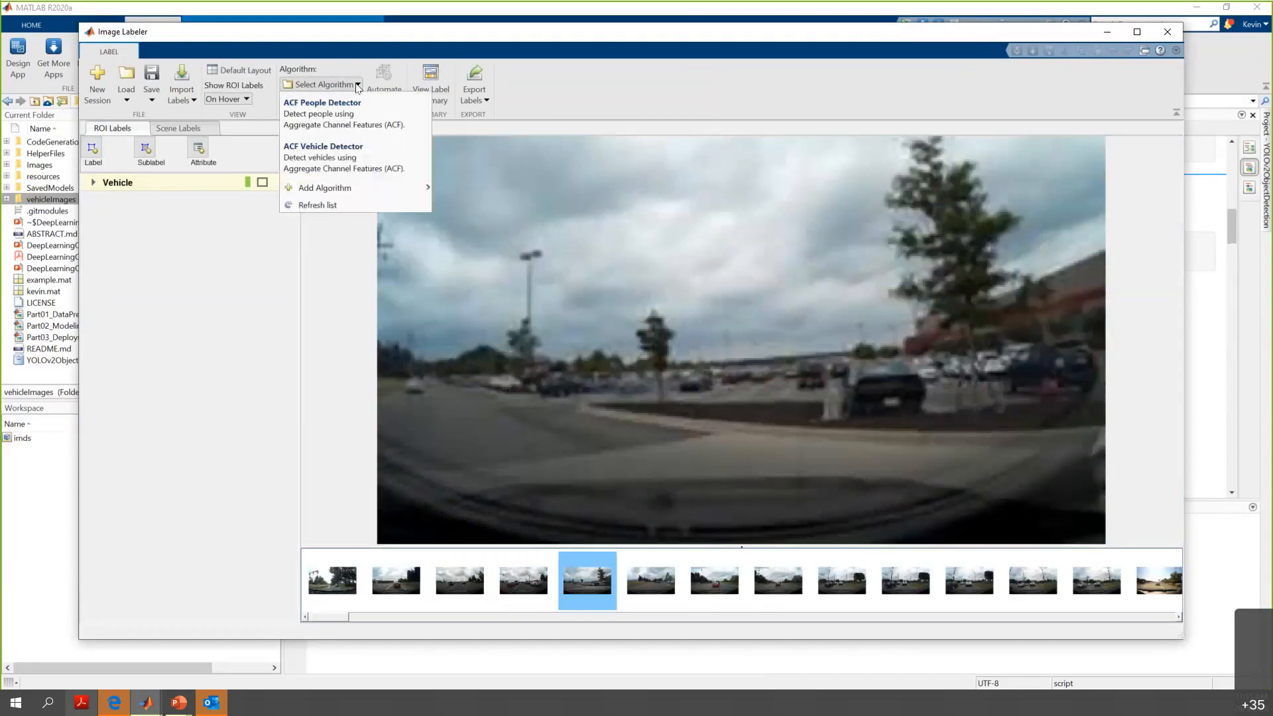
{"action": "left_click", "coordinate": [352, 171]}
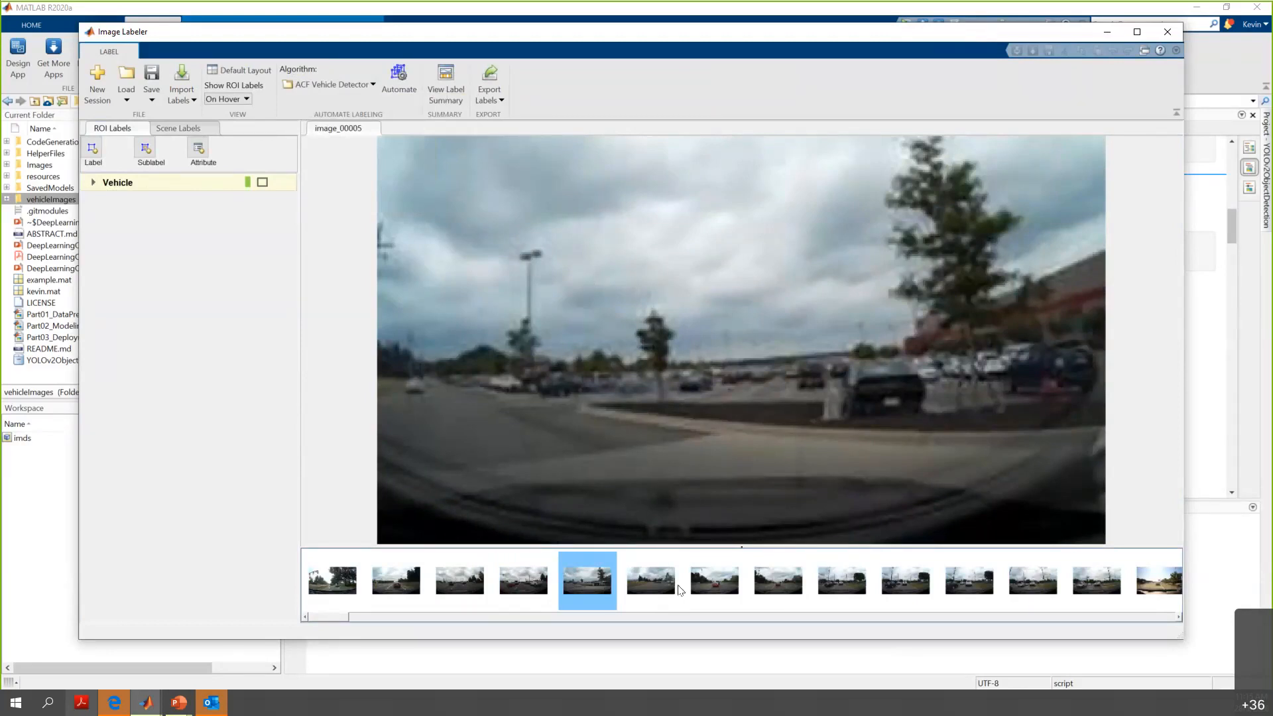
{"action": "left_click", "coordinate": [656, 583], "text": "ctrl"}
{"action": "left_click", "coordinate": [727, 583], "text": "ctrl"}
{"action": "left_click", "coordinate": [788, 584], "text": "ctrl"}
{"action": "left_click", "coordinate": [856, 587], "text": "ctrl"}
{"action": "left_click", "coordinate": [903, 589], "text": "ctrl"}
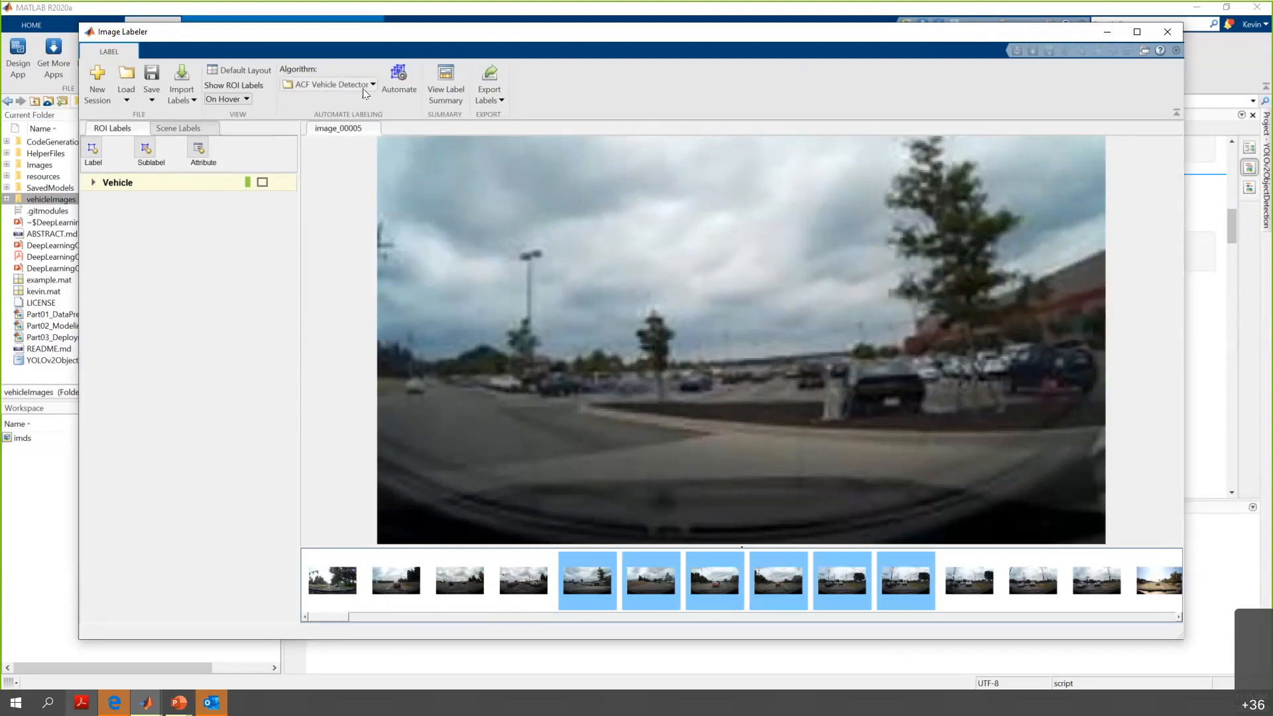
{"action": "left_click", "coordinate": [402, 89]}
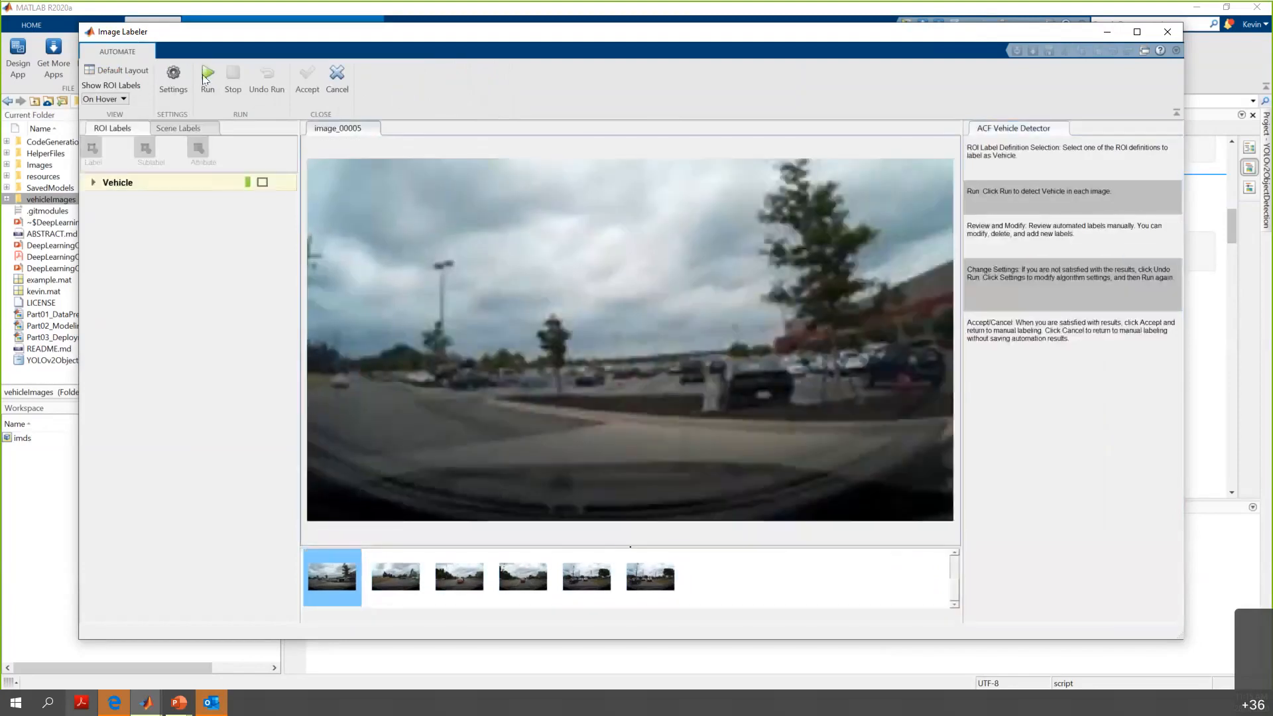
{"action": "left_click", "coordinate": [208, 78]}
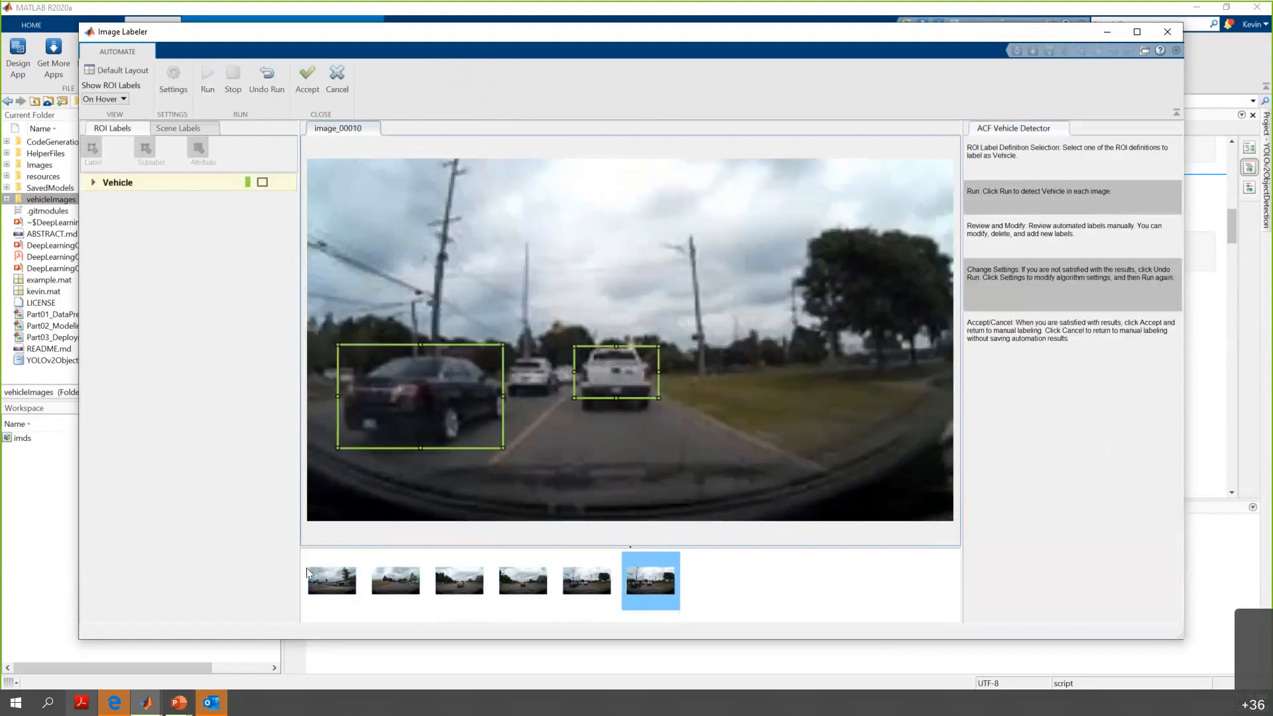
Step: Review the detection in image_00005 and draw a Vehicle box around the white vehicle at the edge of image_00006
{"action": "left_click", "coordinate": [333, 576]}
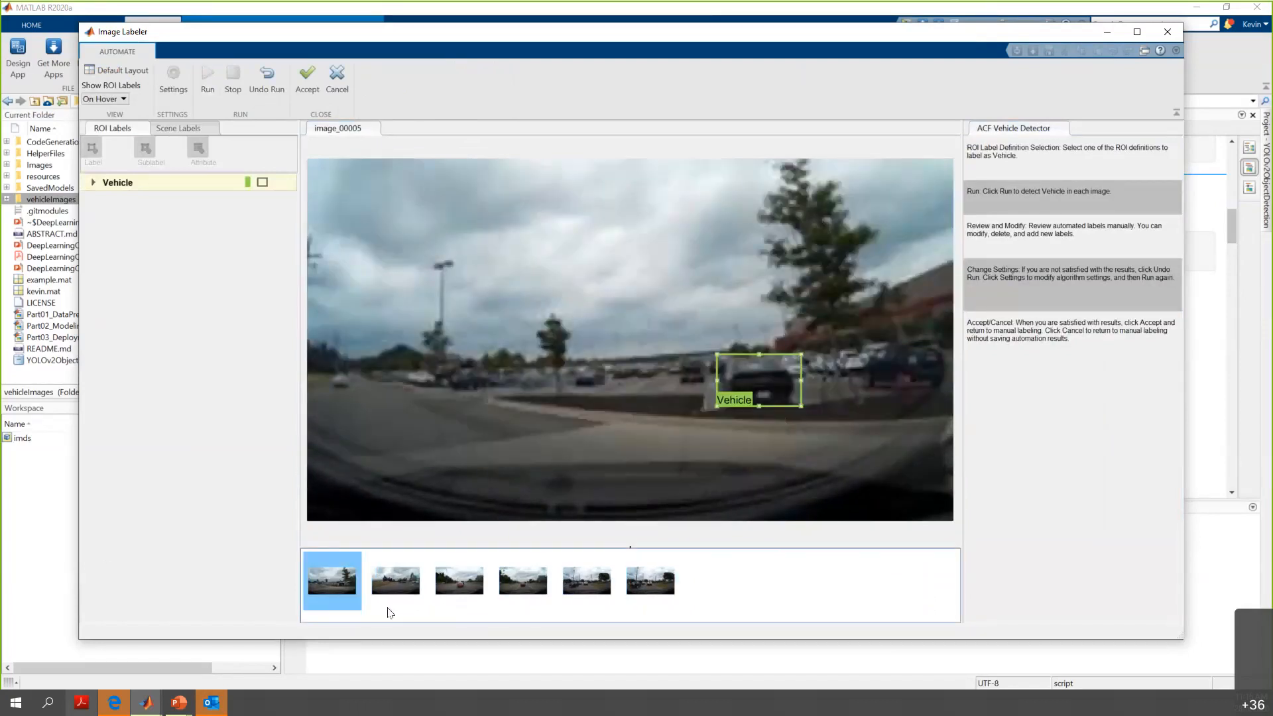
{"action": "left_click", "coordinate": [394, 577]}
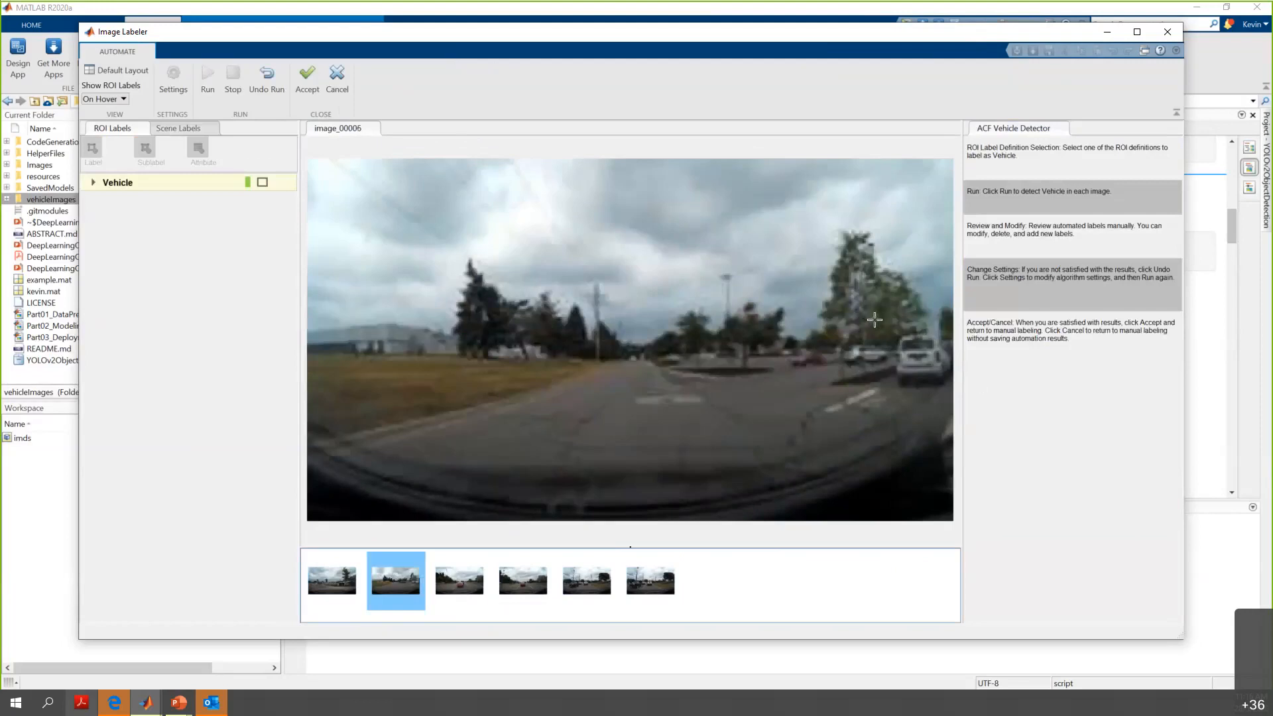
{"action": "left_click_drag", "start_coordinate": [879, 324], "coordinate": [952, 393]}
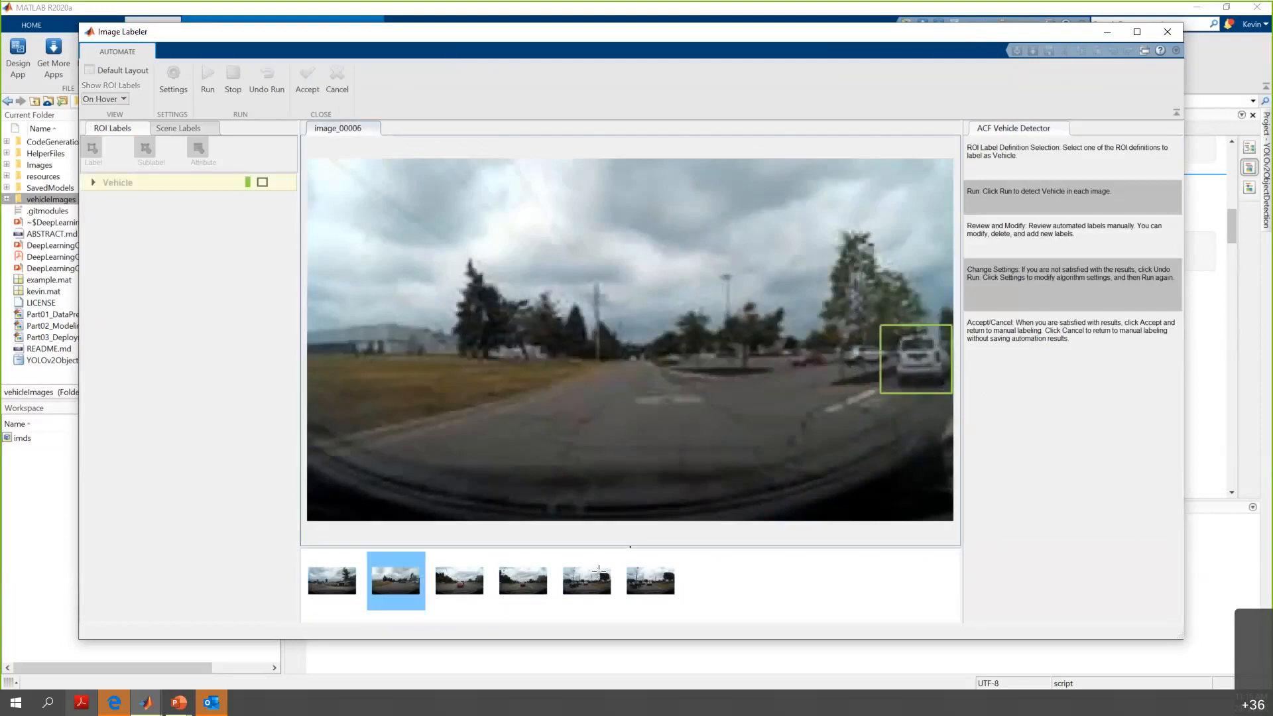
Step: Draw a Vehicle box around the red car in image_00007 and tighten the box's upper-left corner
{"action": "left_click", "coordinate": [457, 580]}
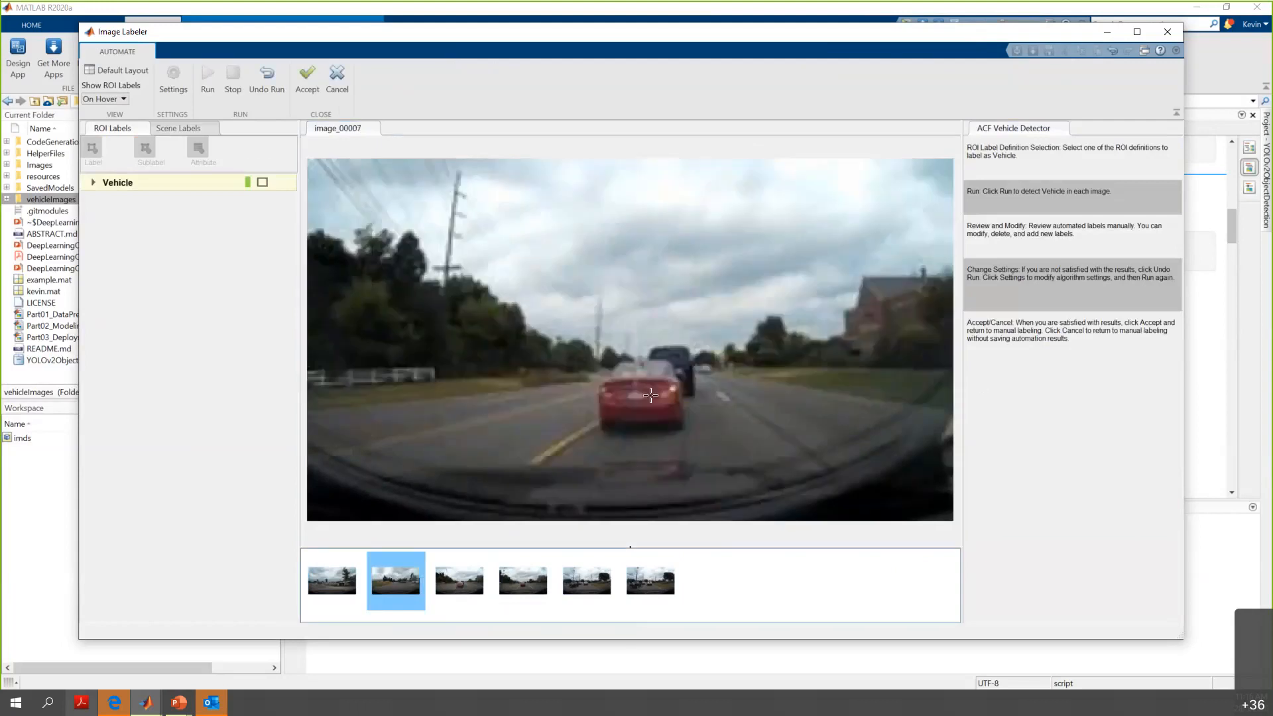
{"action": "left_click_drag", "start_coordinate": [581, 335], "coordinate": [693, 438]}
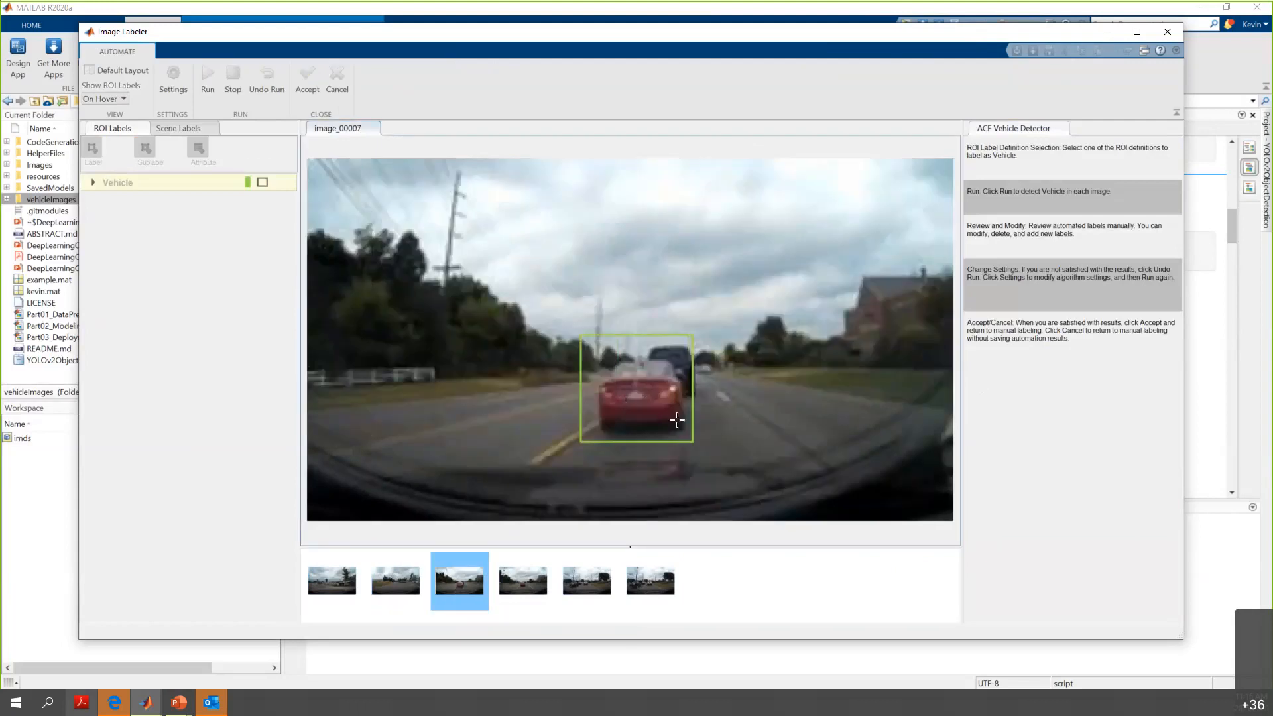
{"action": "left_click_drag", "start_coordinate": [581, 335], "coordinate": [597, 347]}
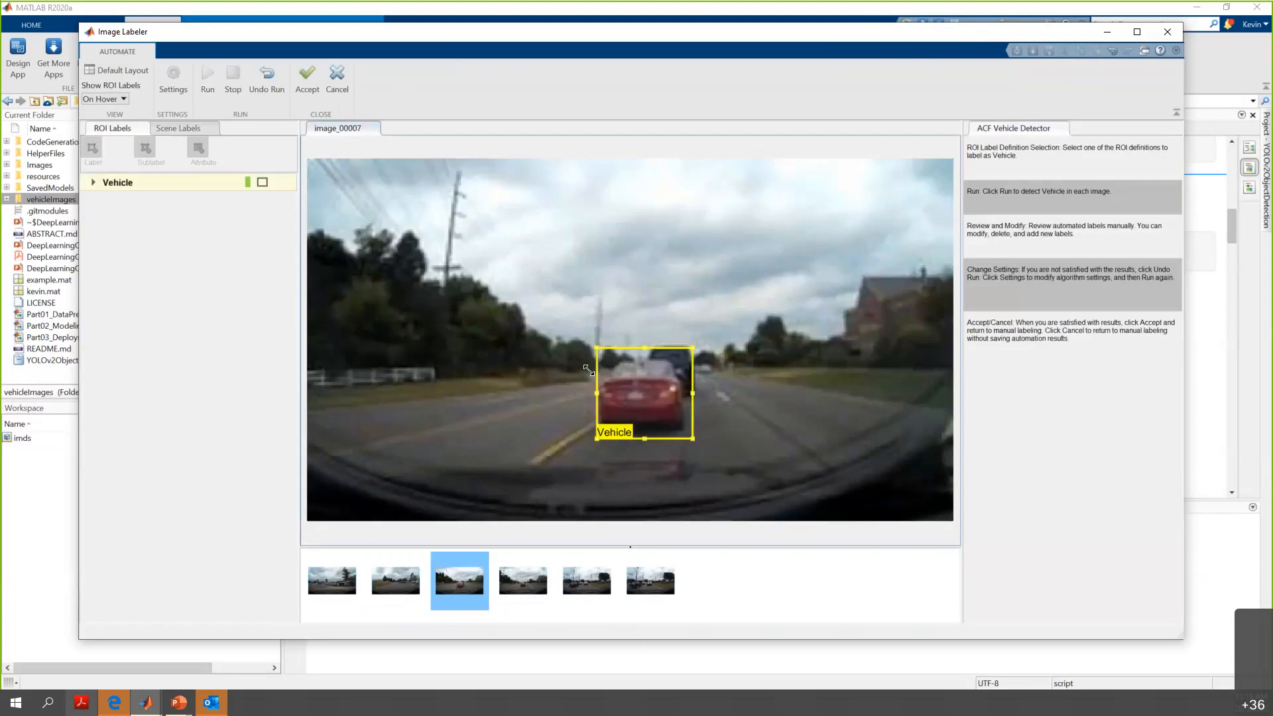
Step: Draw Vehicle boxes around the red car in image_00008 and the white pickup in image_00009
{"action": "left_click", "coordinate": [531, 588]}
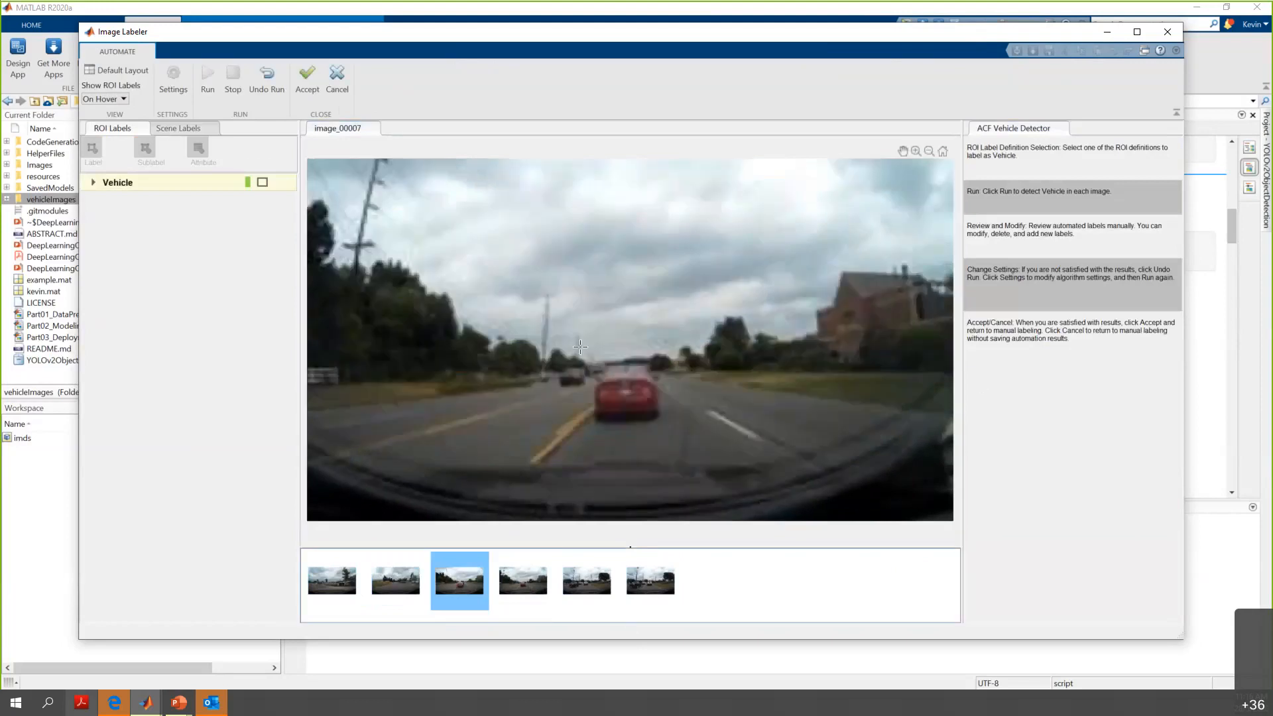
{"action": "left_click", "coordinate": [636, 398]}
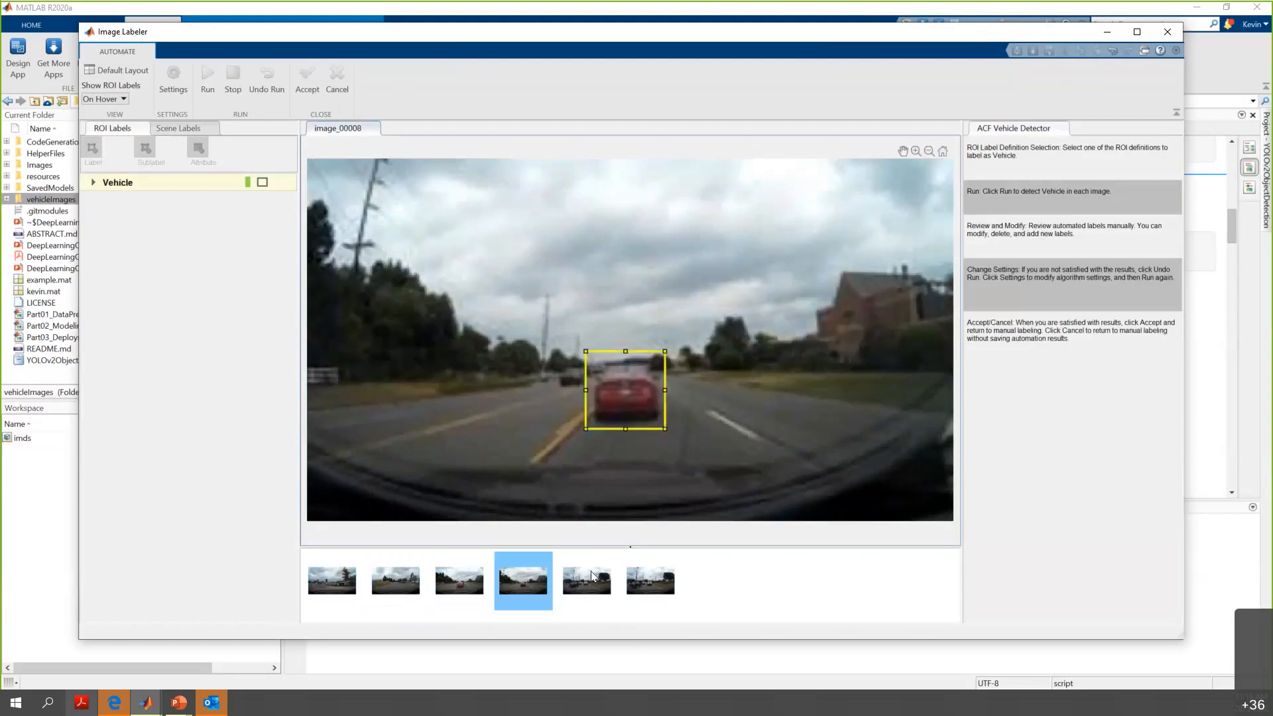
{"action": "left_click", "coordinate": [592, 575]}
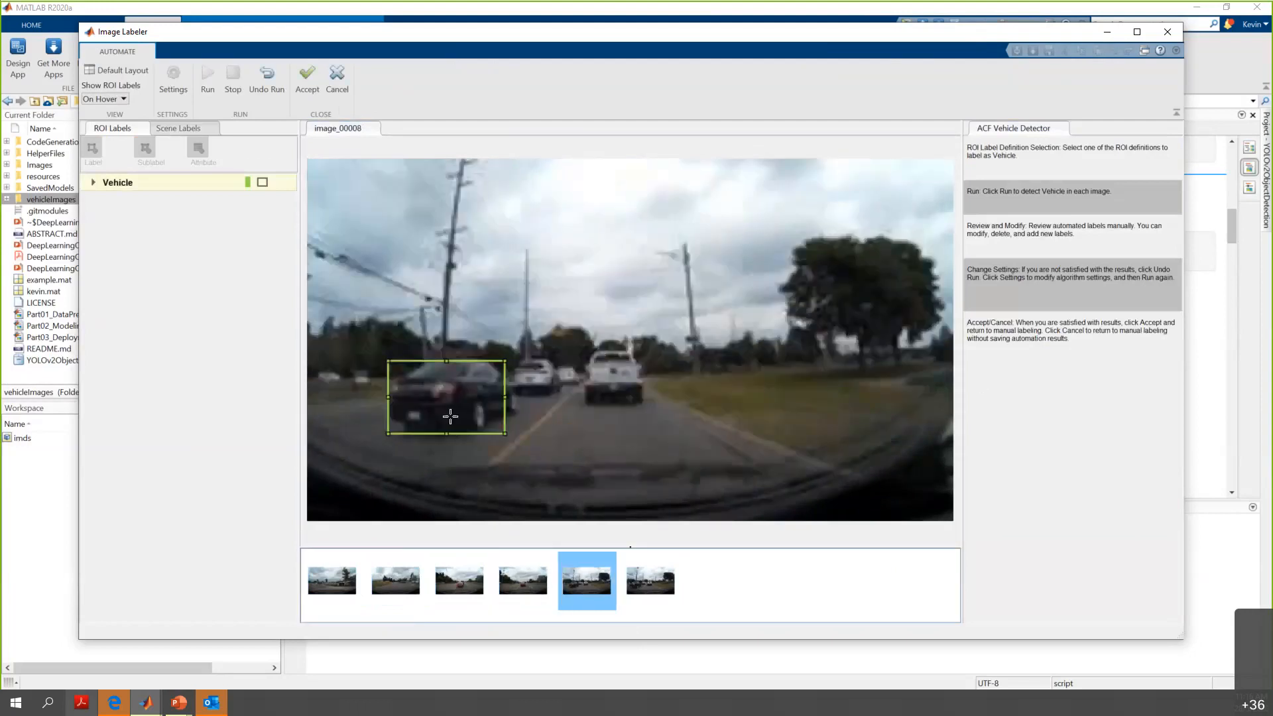
{"action": "left_click_drag", "start_coordinate": [576, 342], "coordinate": [662, 418]}
Step: Review the detections in image_00010 and accept the automated labels for all six images
{"action": "left_click", "coordinate": [636, 569]}
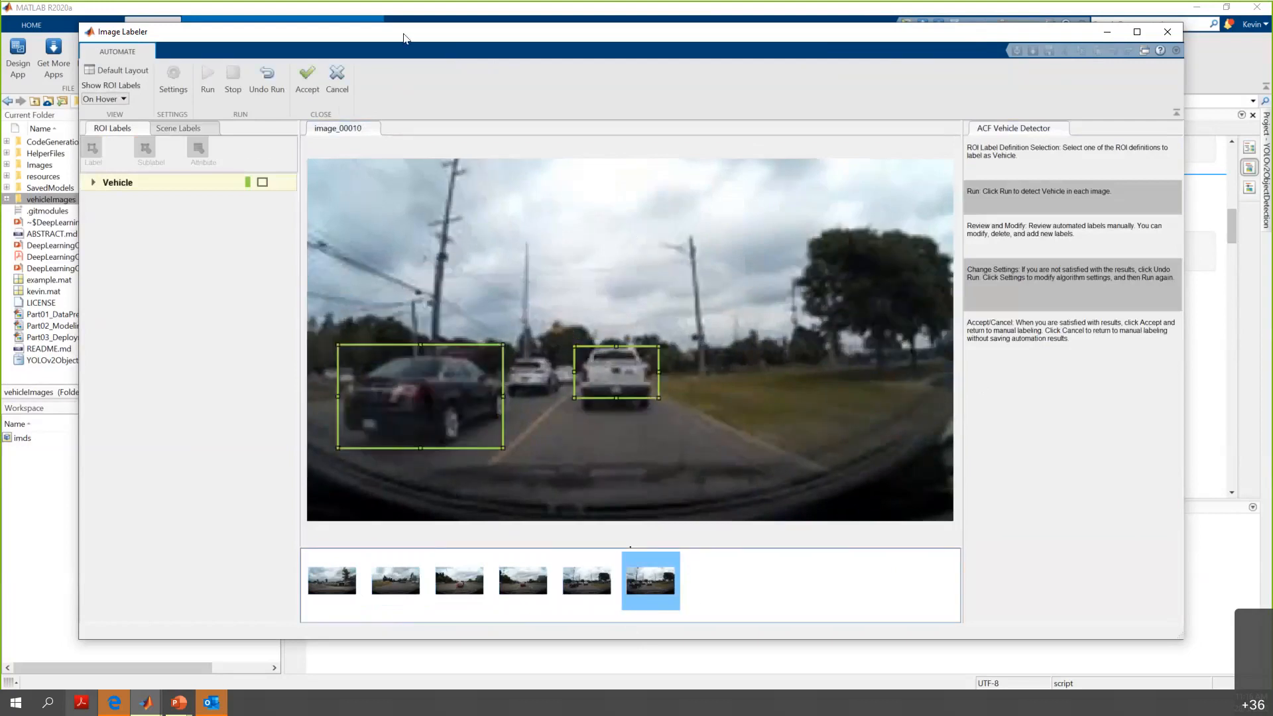
{"action": "left_click", "coordinate": [309, 75]}
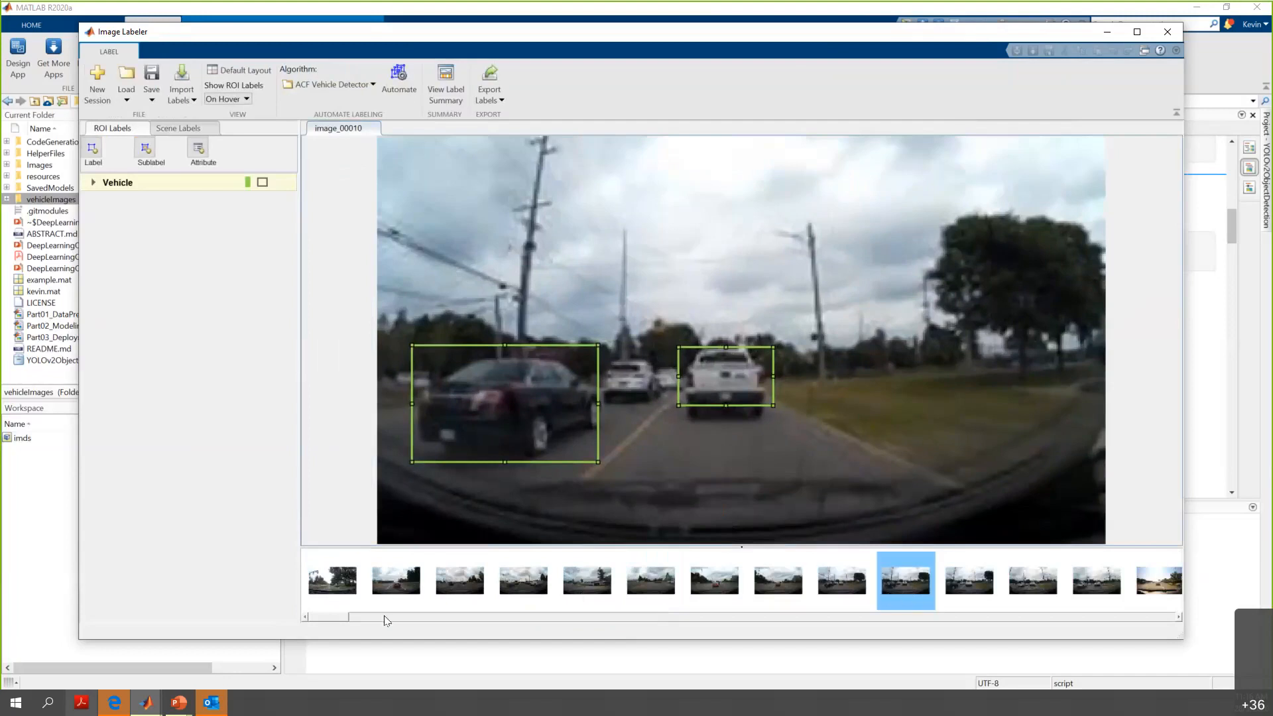
{"action": "scroll", "coordinate": [345, 621], "scroll_direction": "right", "scroll_amount": 3}
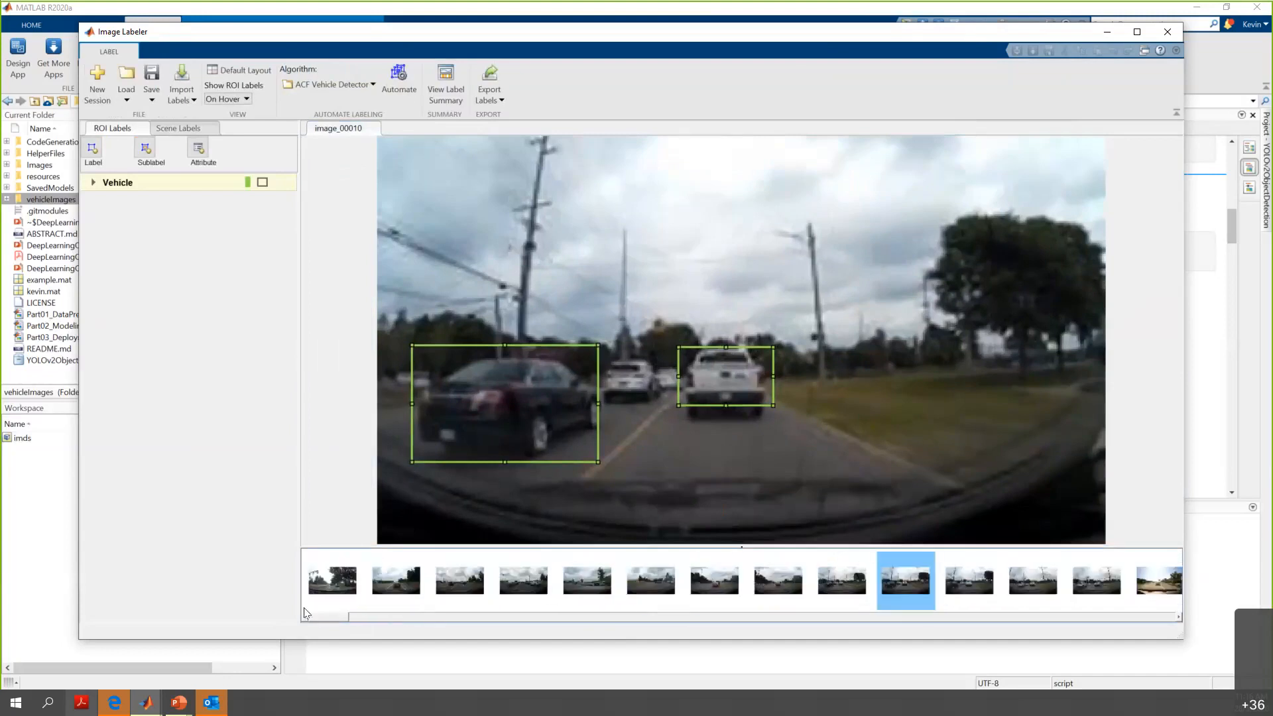
Step: Export the labels to the workspace as a table named gTruth, and close the Image Labeler
{"action": "left_click", "coordinate": [484, 101]}
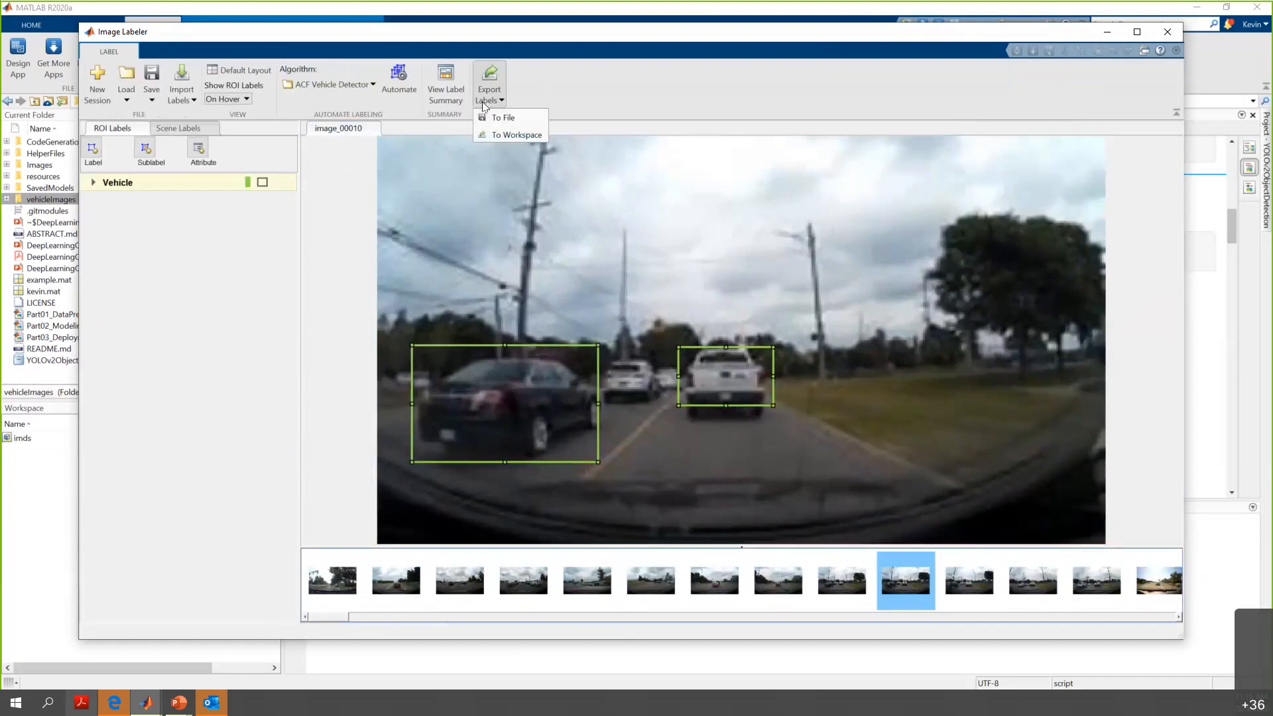
{"action": "left_click", "coordinate": [509, 136]}
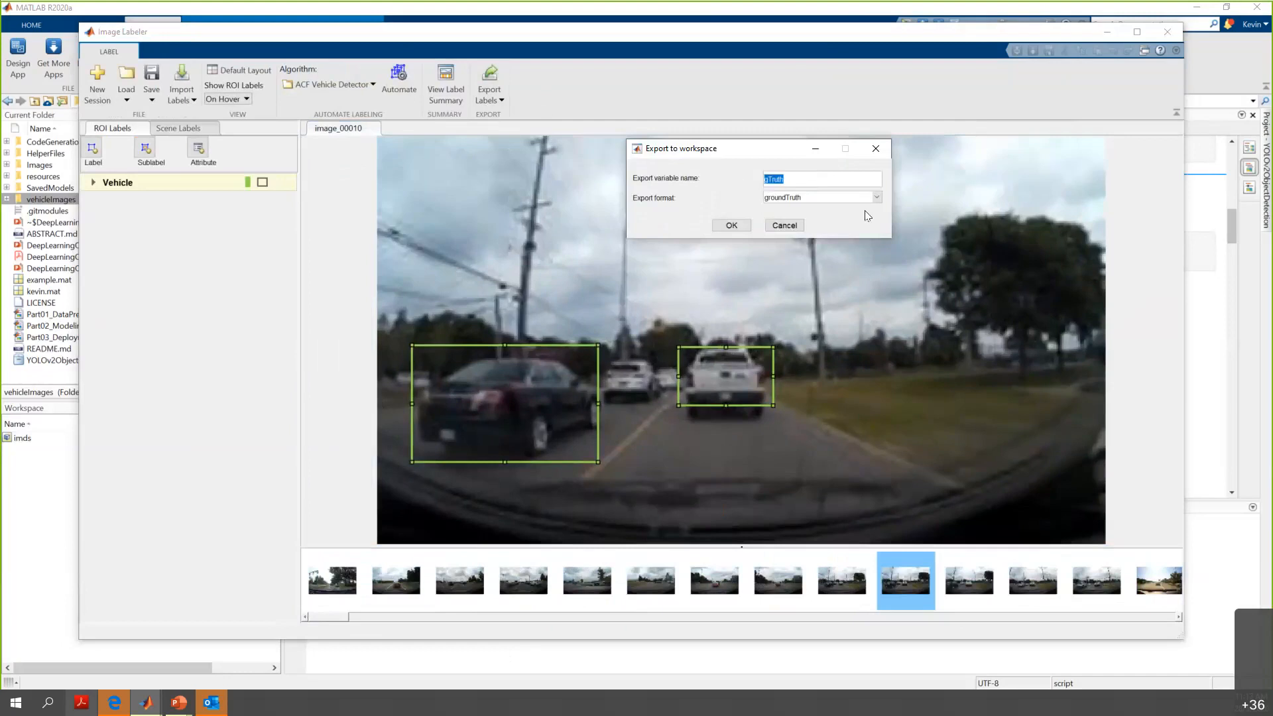
{"action": "left_click", "coordinate": [873, 199]}
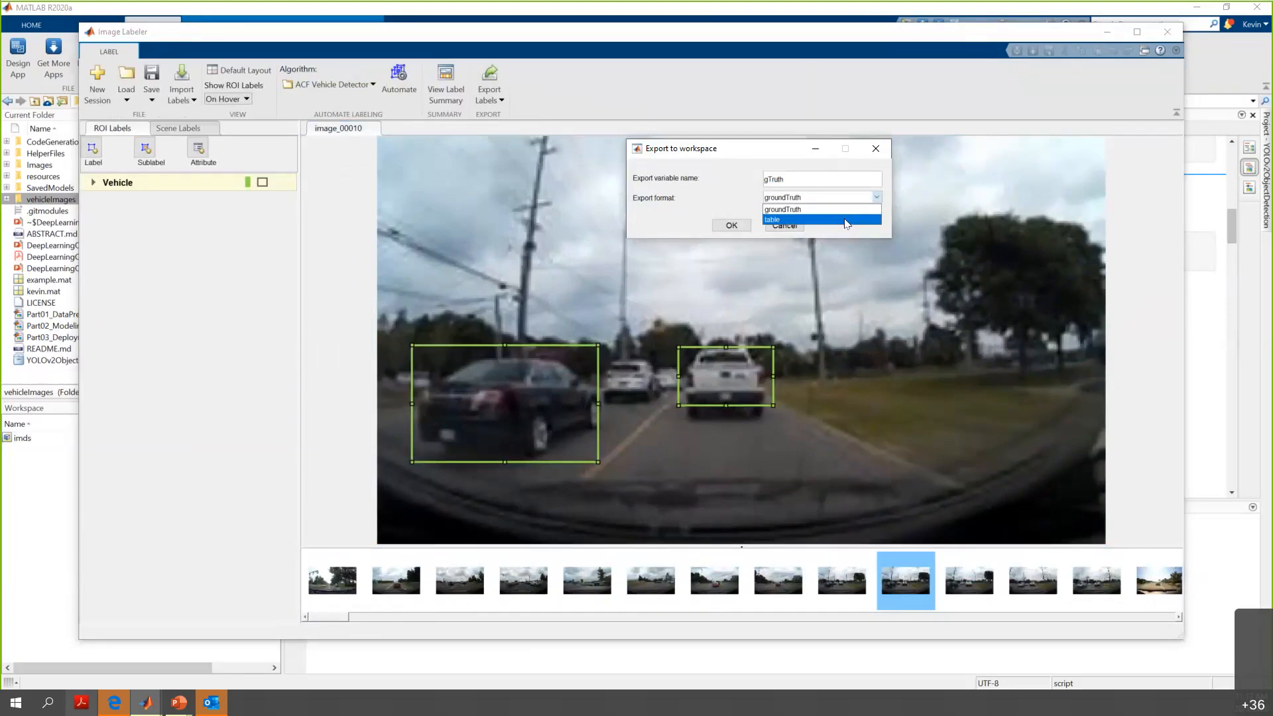
{"action": "left_click", "coordinate": [847, 220]}
{"action": "left_click", "coordinate": [724, 224]}
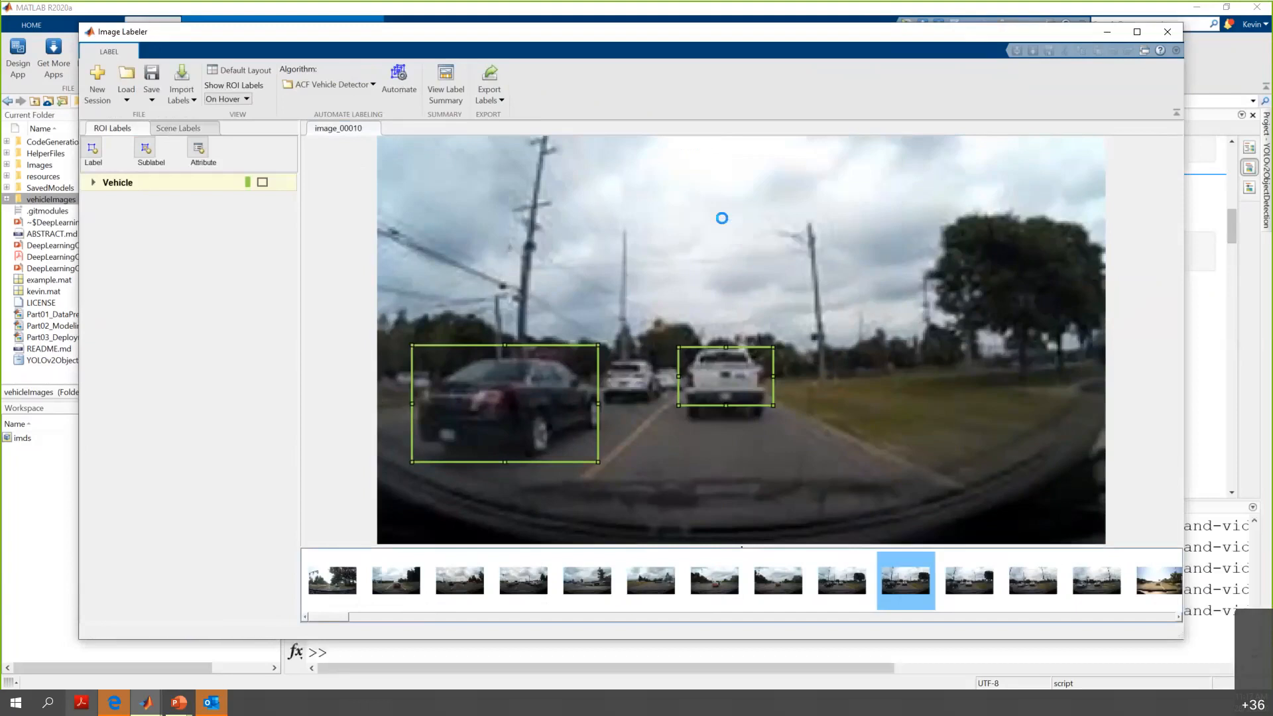
{"action": "left_click", "coordinate": [1168, 31]}
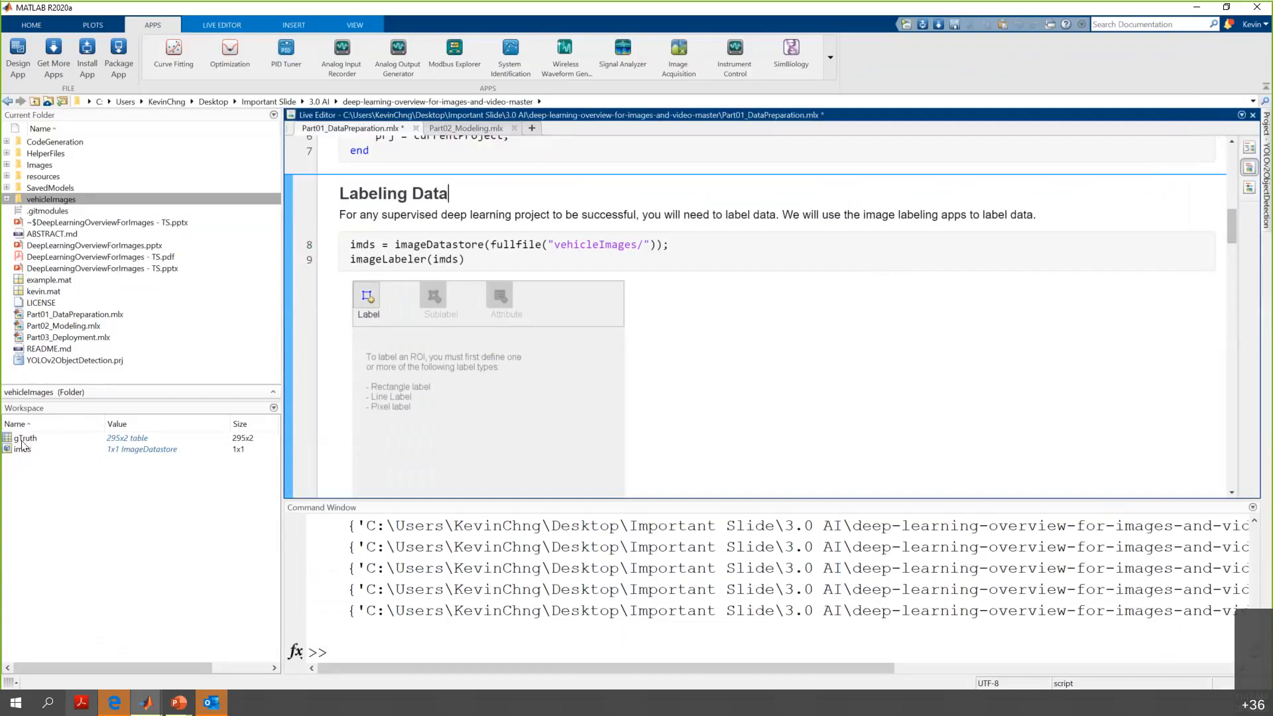
Step: Open the gTruth table from the workspace and widen its imageFilename and Vehicle columns to show the box coordinates
{"action": "left_click", "coordinate": [30, 439]}
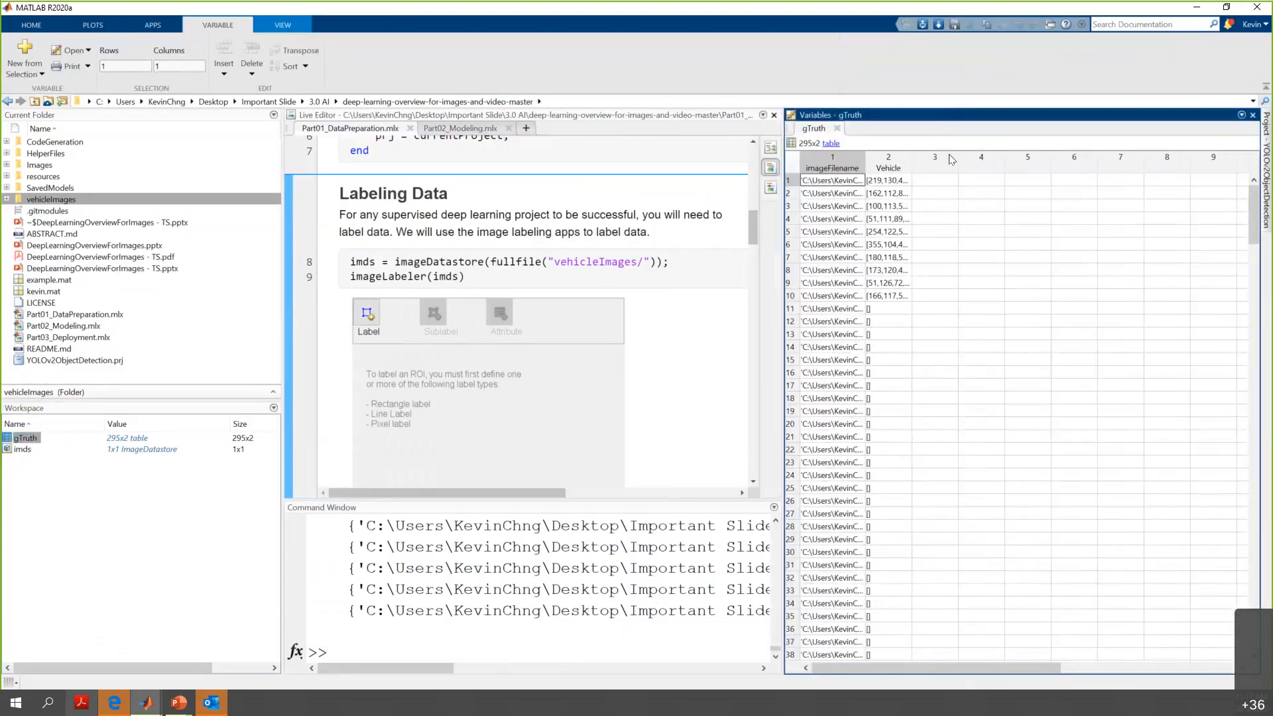
{"action": "left_click_drag", "start_coordinate": [862, 165], "coordinate": [920, 165]}
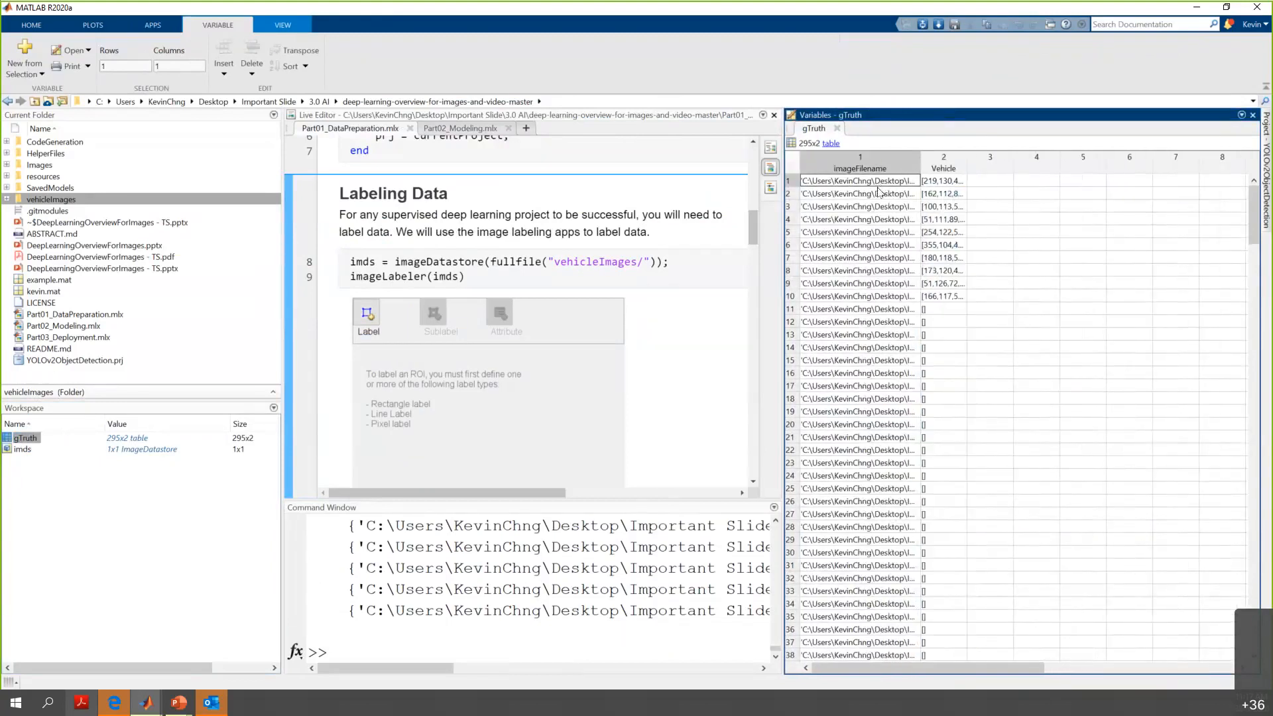
{"action": "left_click", "coordinate": [936, 182]}
{"action": "left_click_drag", "start_coordinate": [967, 170], "coordinate": [1140, 171]}
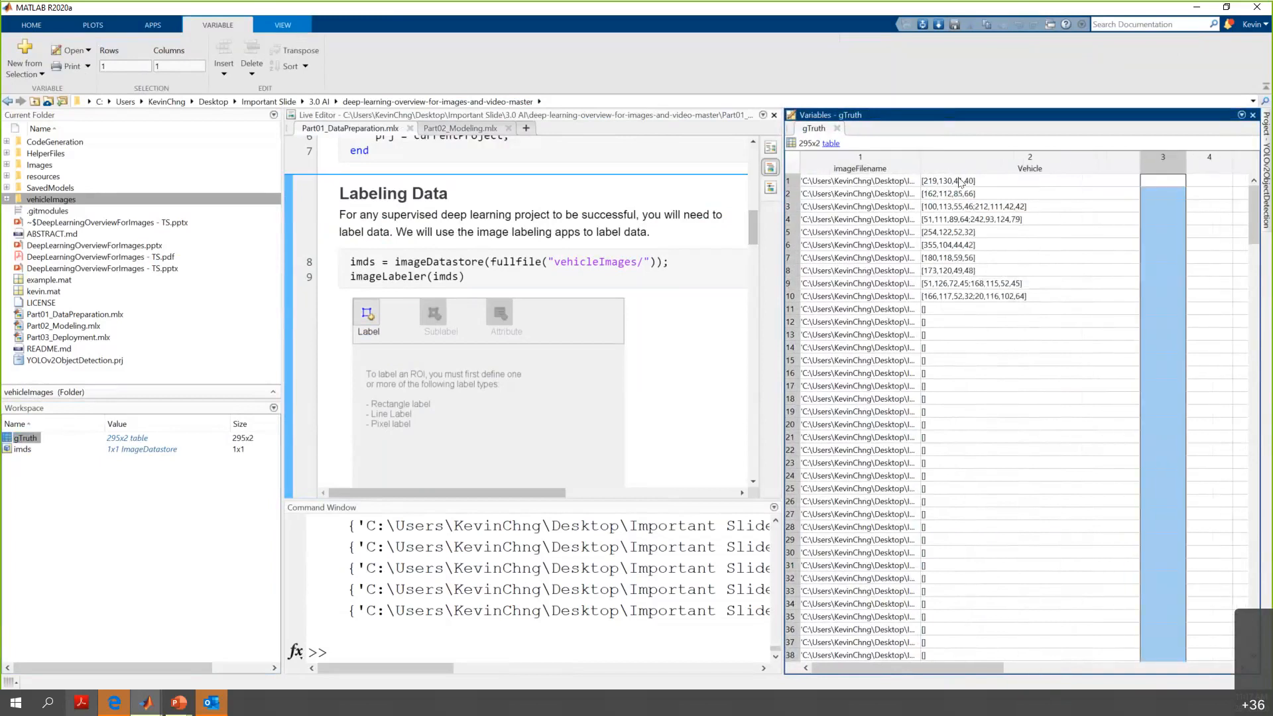
Step: Examine the Vehicle coordinates of the first six images and row 11 in gTruth, and return to the Labeling Data section
{"action": "left_click", "coordinate": [958, 181]}
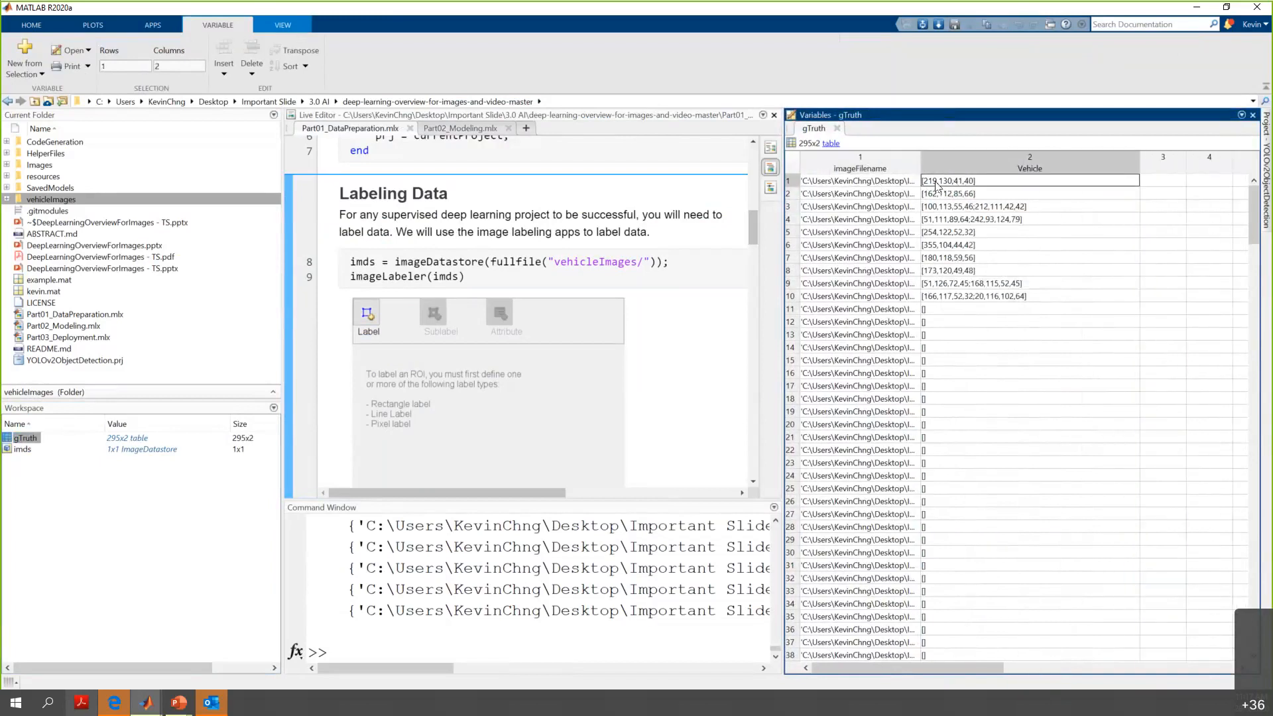
{"action": "left_click", "coordinate": [946, 194]}
{"action": "left_click", "coordinate": [946, 208]}
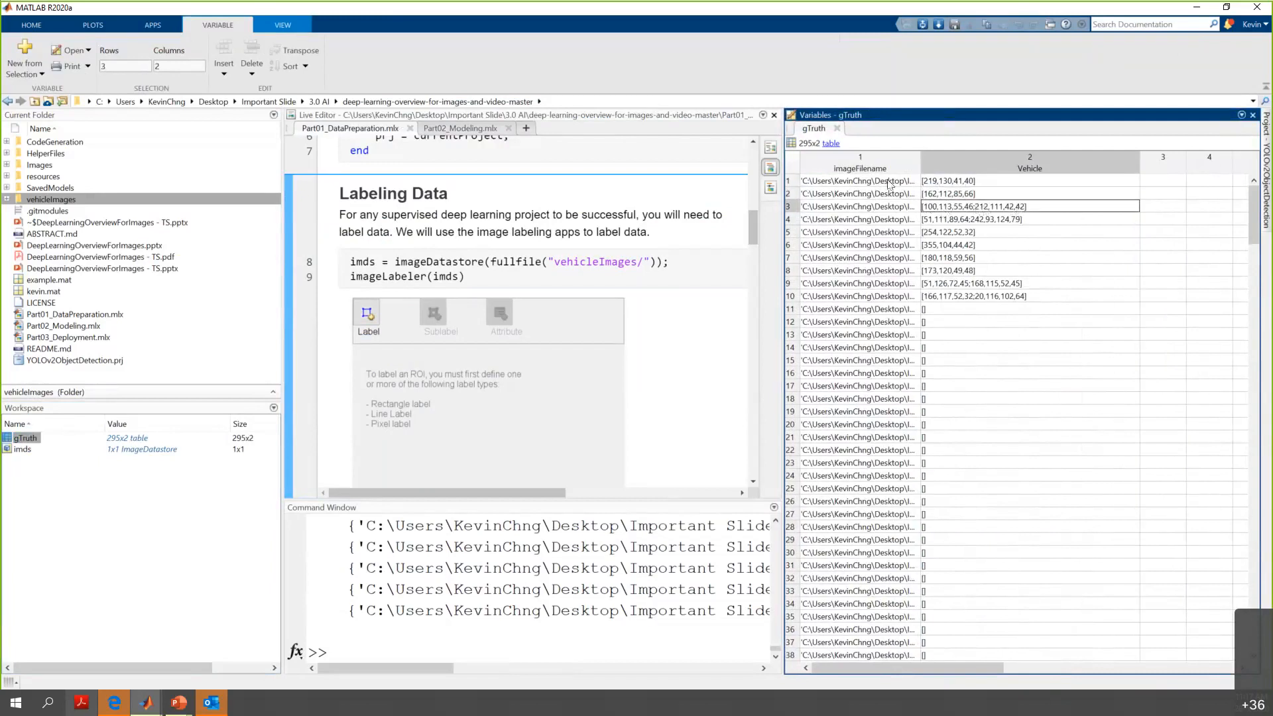
{"action": "left_click", "coordinate": [955, 219]}
{"action": "left_click", "coordinate": [956, 233]}
{"action": "left_click", "coordinate": [955, 246]}
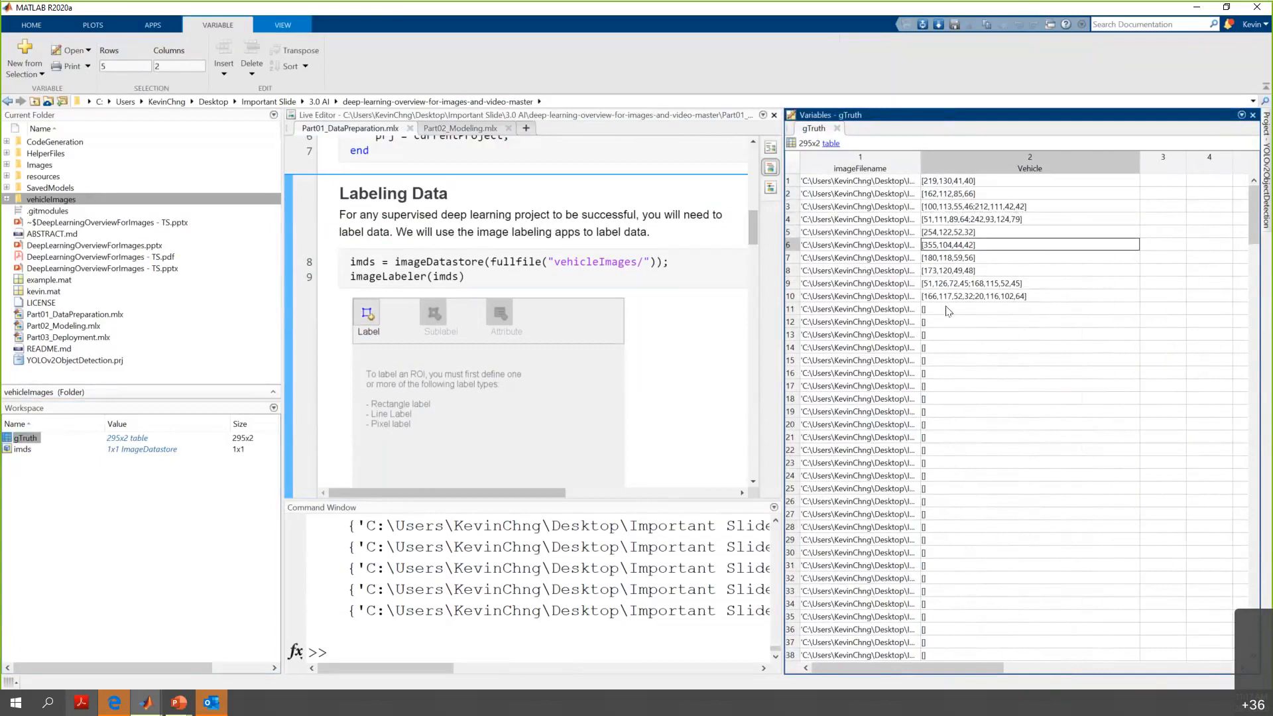
{"action": "left_click", "coordinate": [790, 311]}
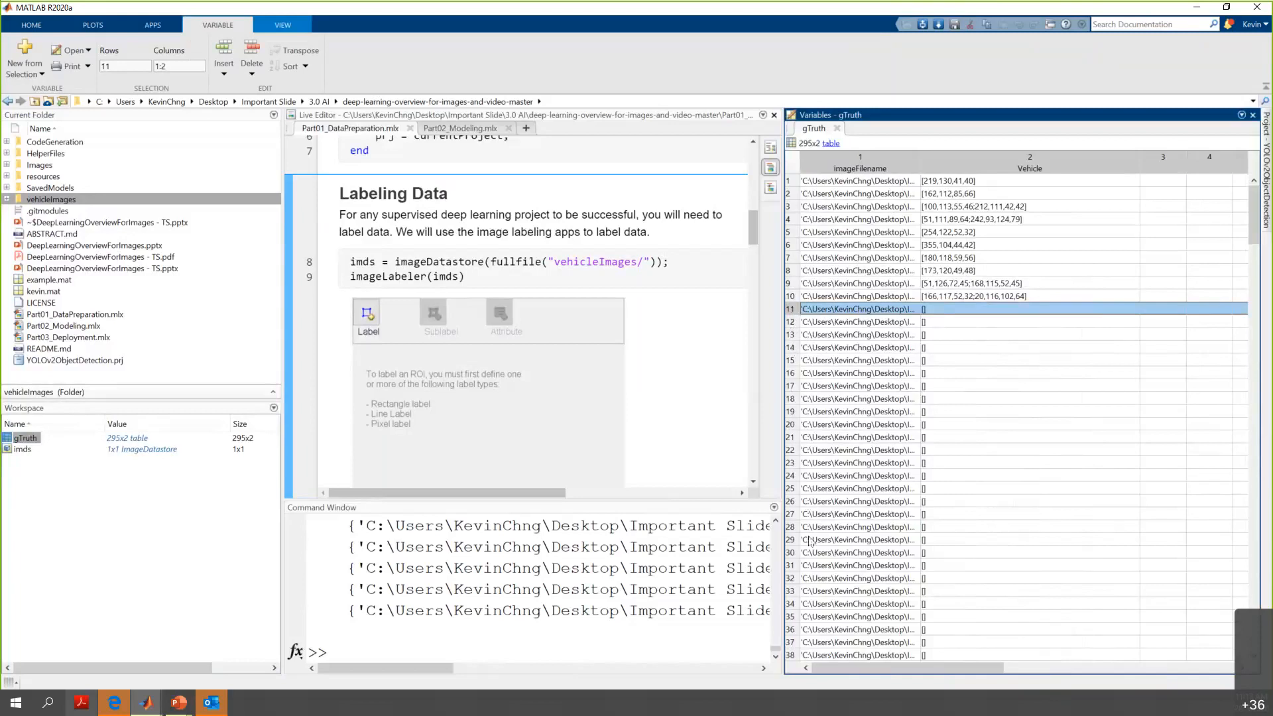
{"action": "left_click", "coordinate": [323, 199]}
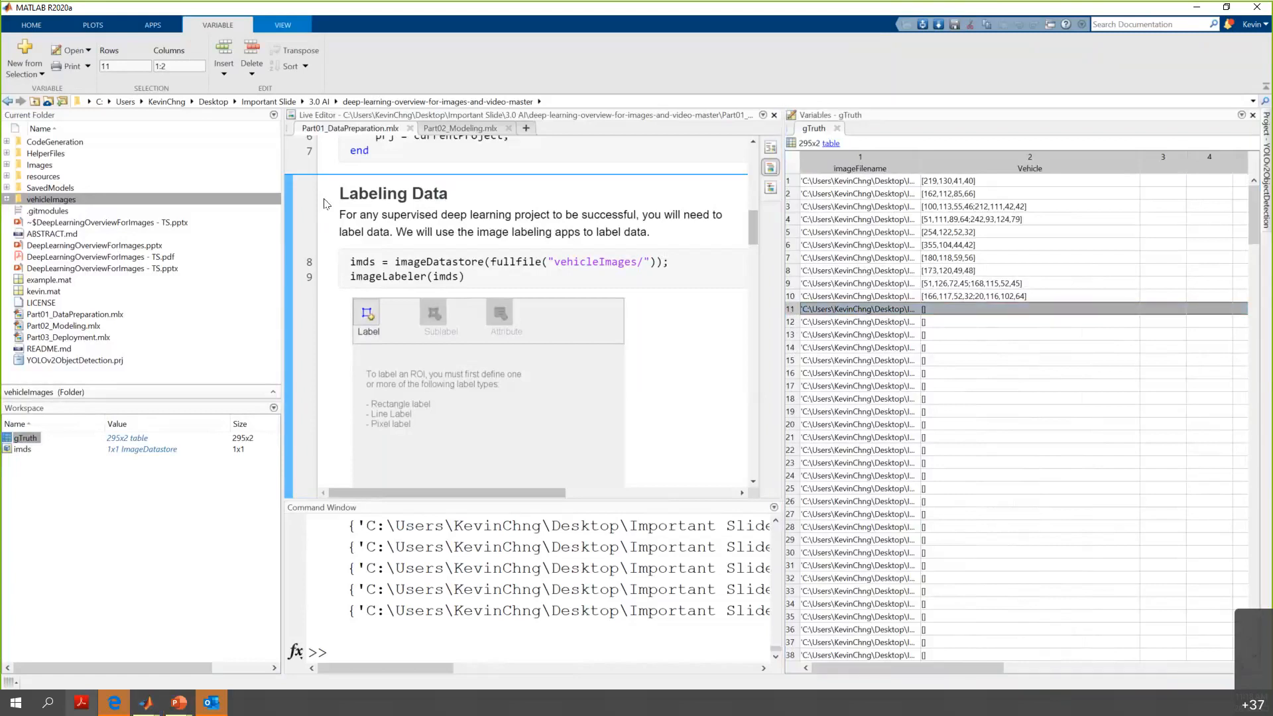